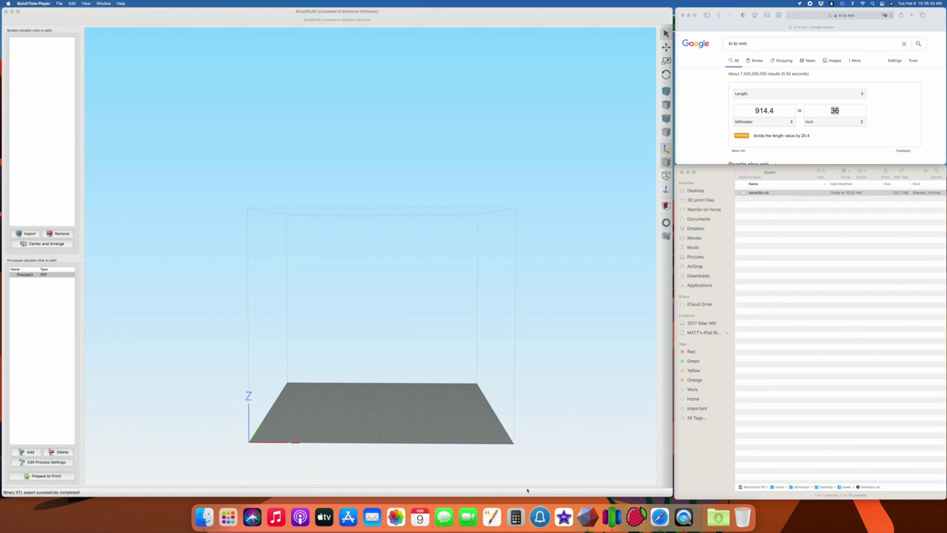
Open Meshmixer, set its window to full screen, and switch back to Simplify3D.
click(208, 18)
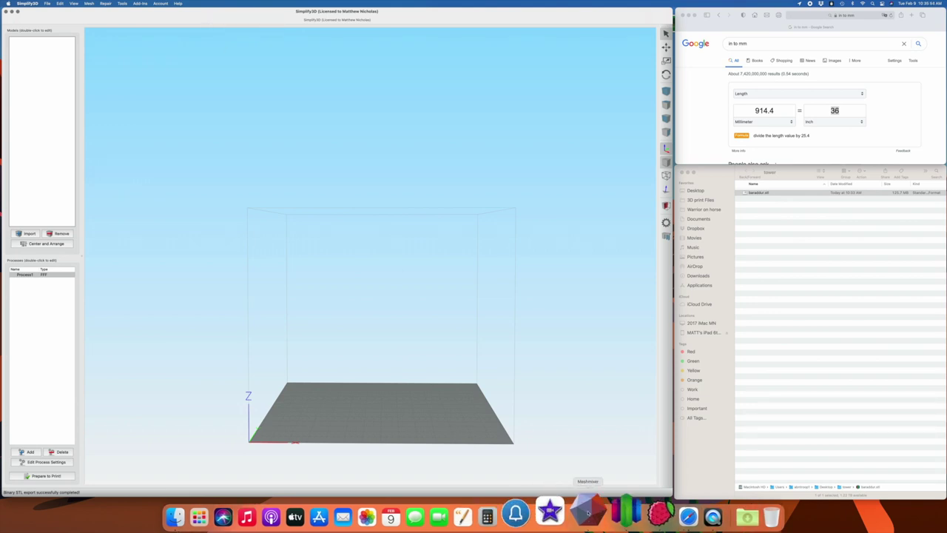
click(588, 512)
mouse_move(44, 3)
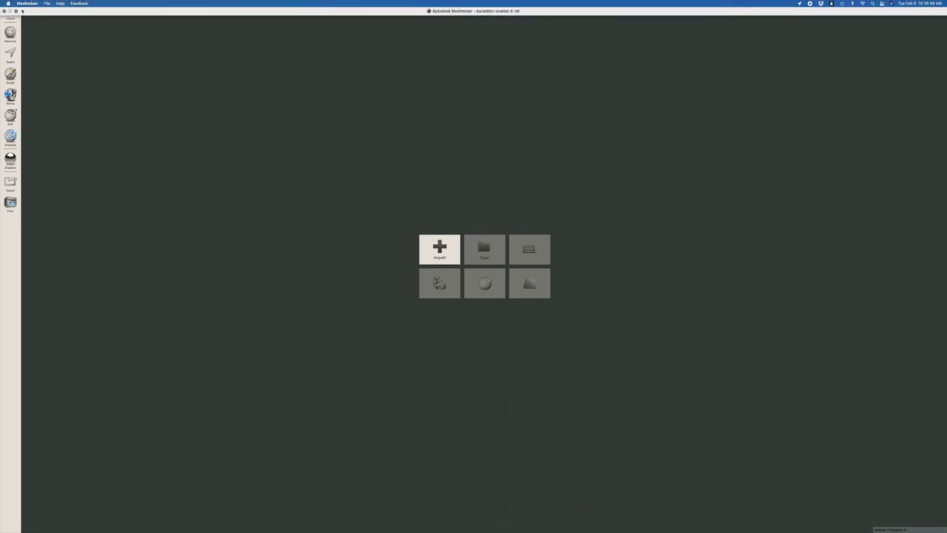
mouse_move(16, 12)
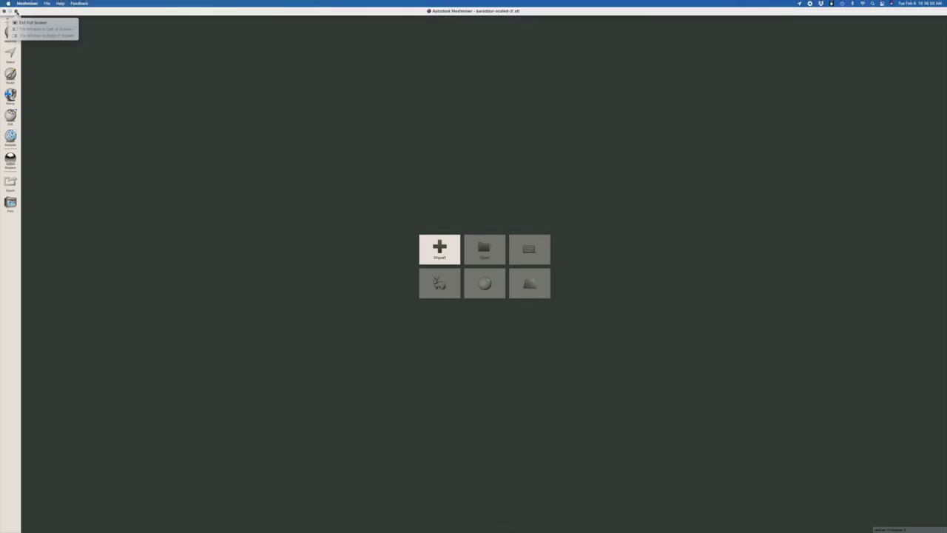
click(16, 11)
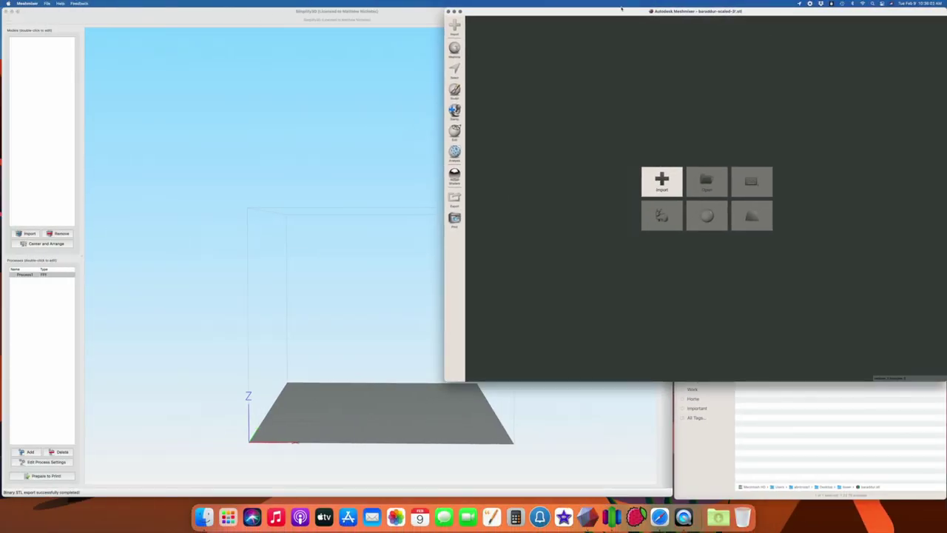
click(460, 11)
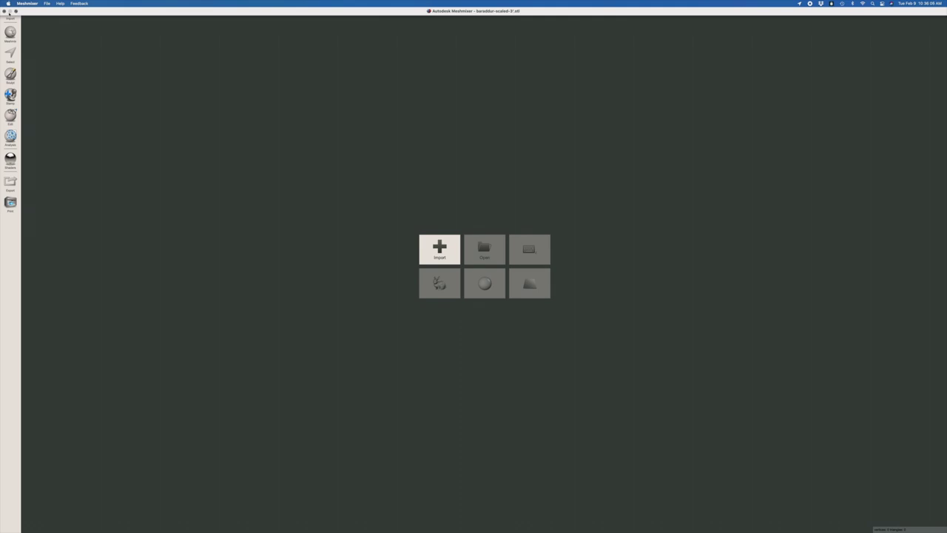
key(super+Tab)
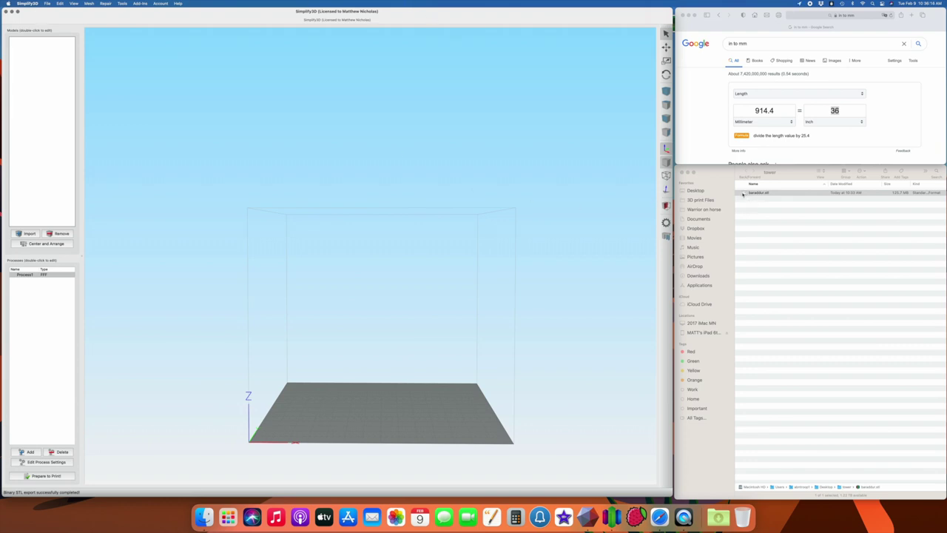
Load baraddur.stl from the tower folder onto the build plate and open the model's position and scaling settings.
drag(743, 193, 460, 437)
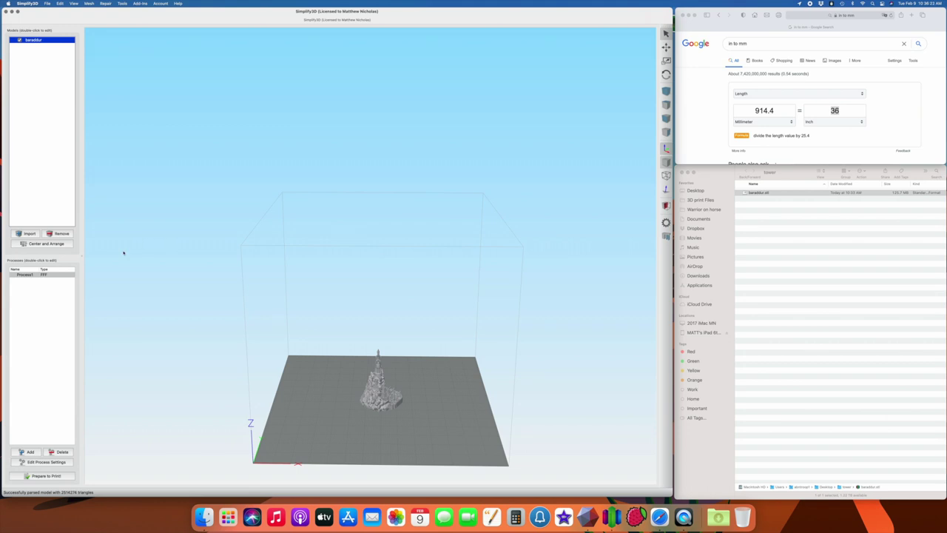
double_click(31, 41)
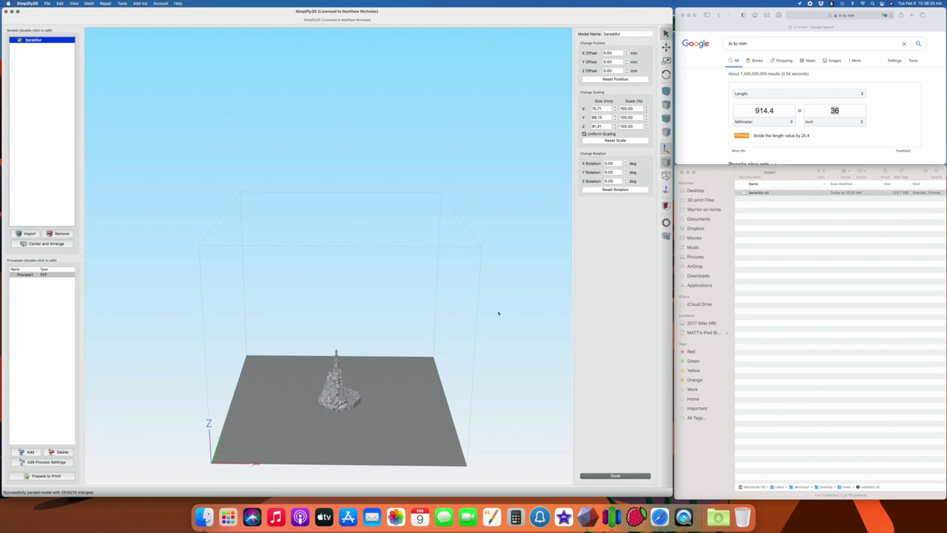
drag(498, 313, 463, 345)
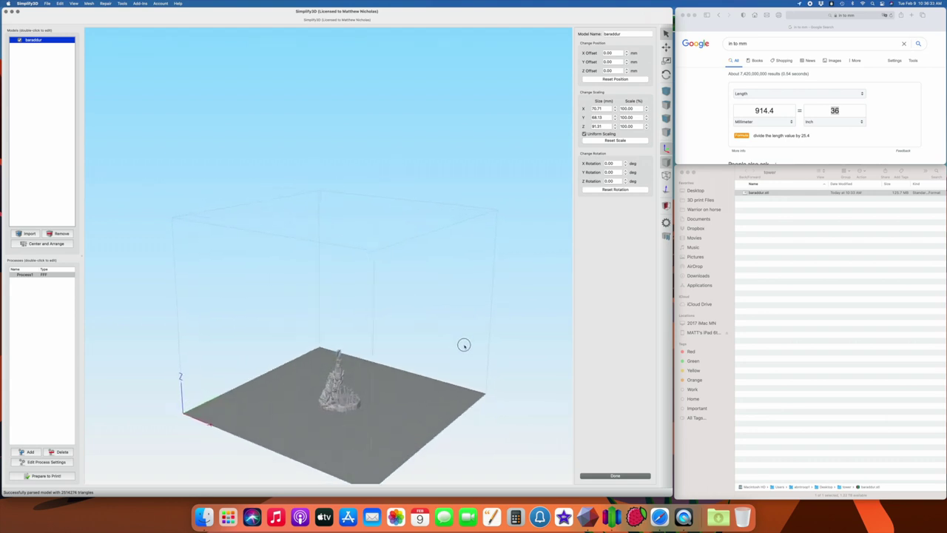
Review the printer's build volume in the G-Code settings of Process1, leaving the settings unchanged.
double_click(36, 275)
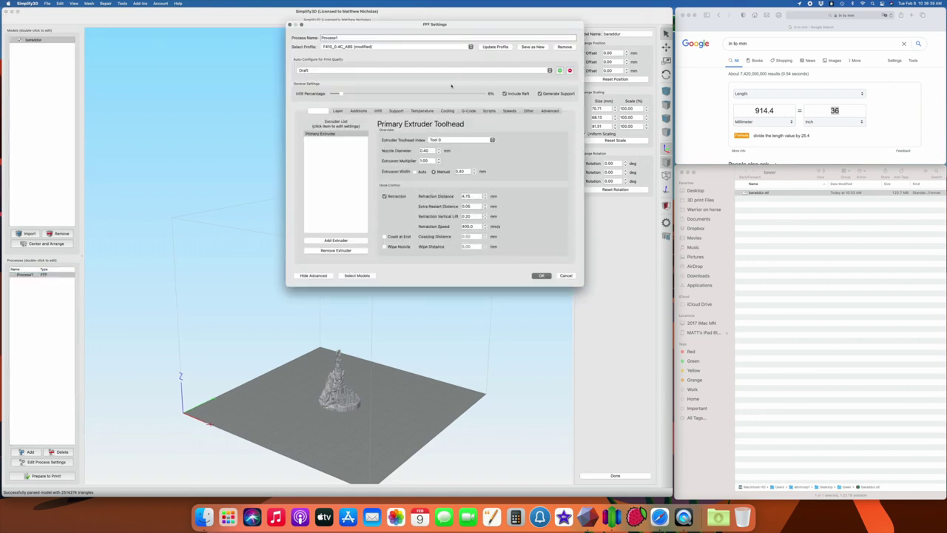
click(469, 110)
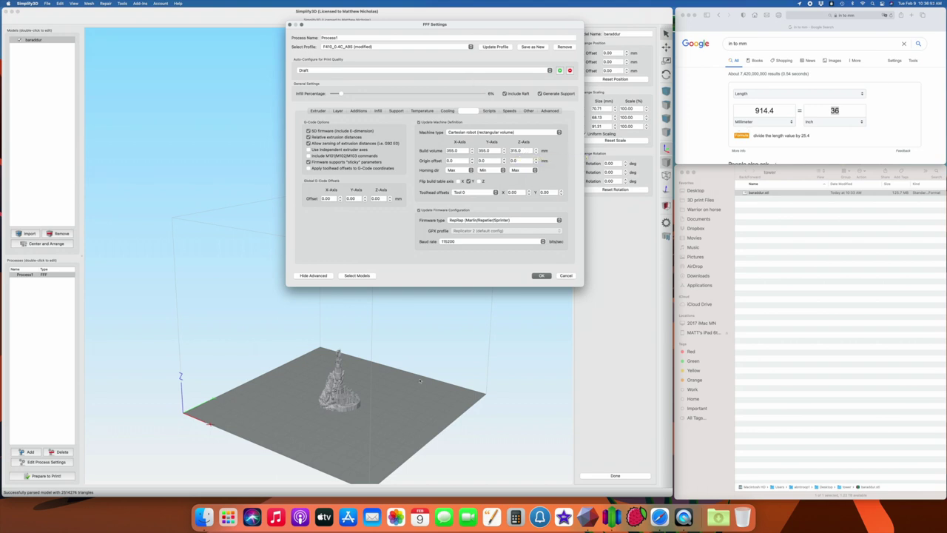
drag(338, 409, 339, 399)
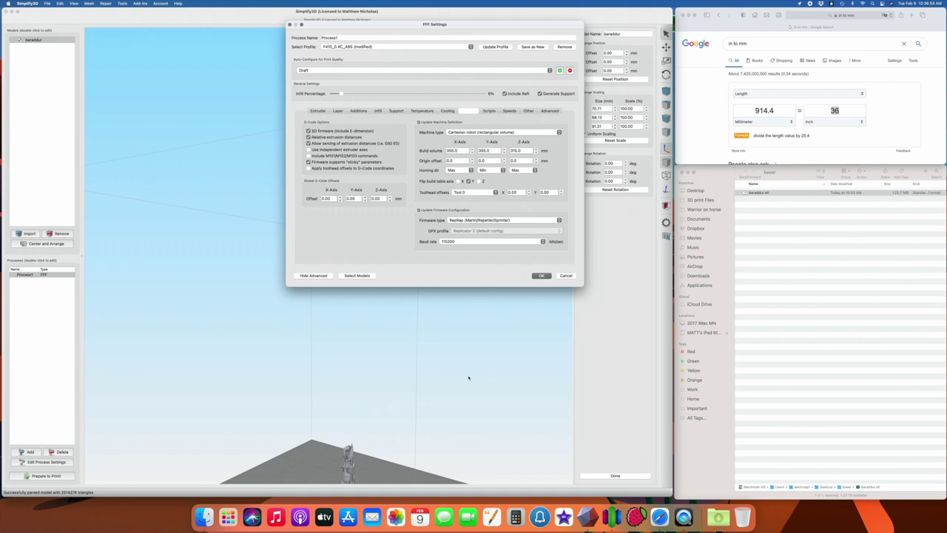
click(567, 275)
Scale the tower model uniformly to a Z size of 914.4 mm.
drag(524, 309, 461, 383)
drag(564, 381, 503, 381)
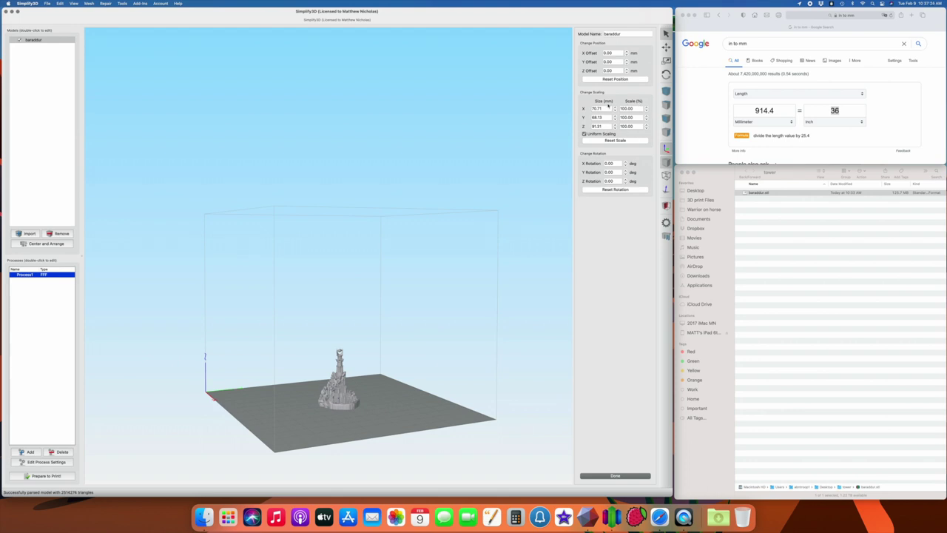
click(584, 134)
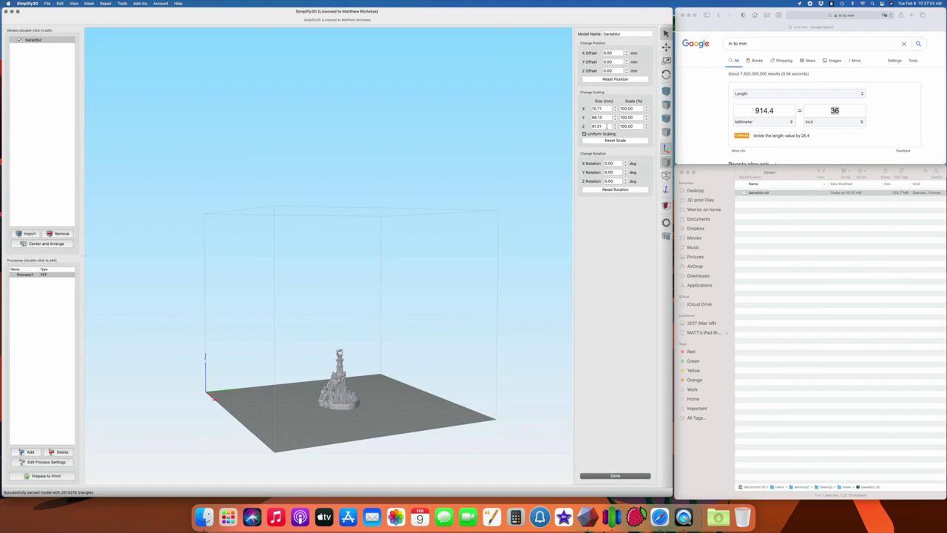
drag(606, 126, 581, 127)
text(9)
key(Return)
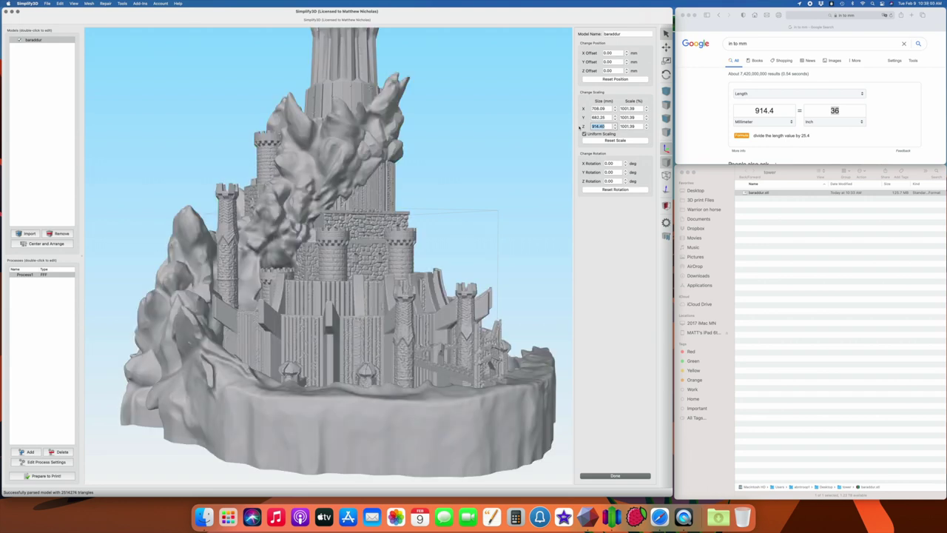
Compare the scaled tower with Process1's build volume and inspect the model from all sides, including its hollow underside.
scroll(422, 226, down, 5)
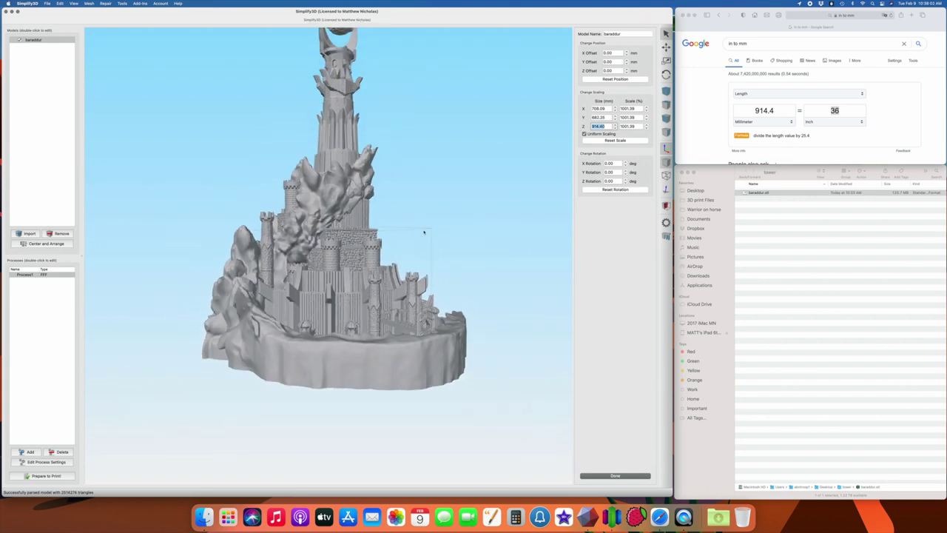
double_click(29, 274)
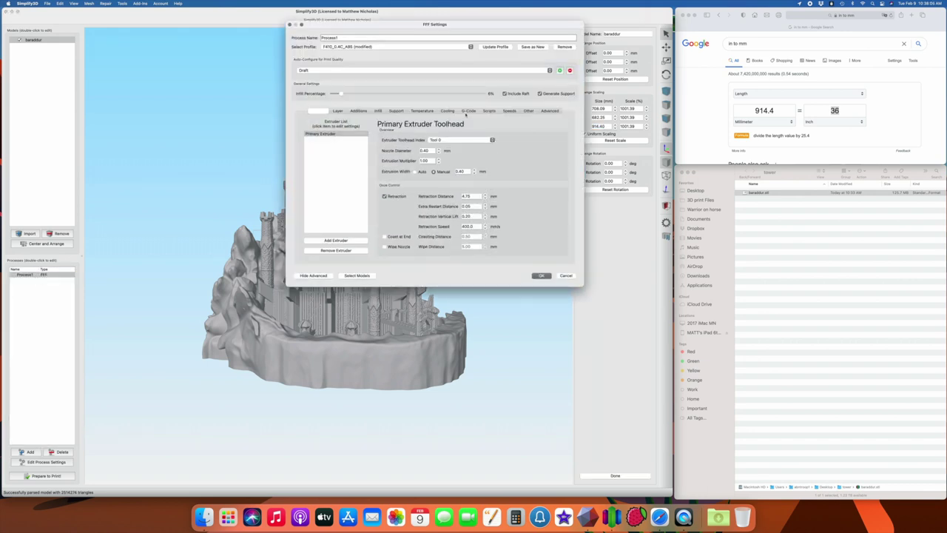
click(468, 111)
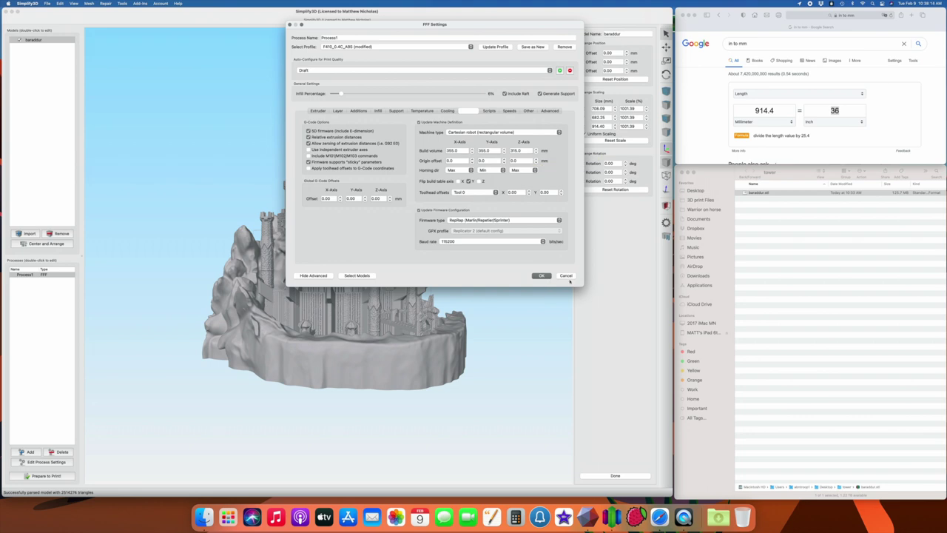
click(541, 275)
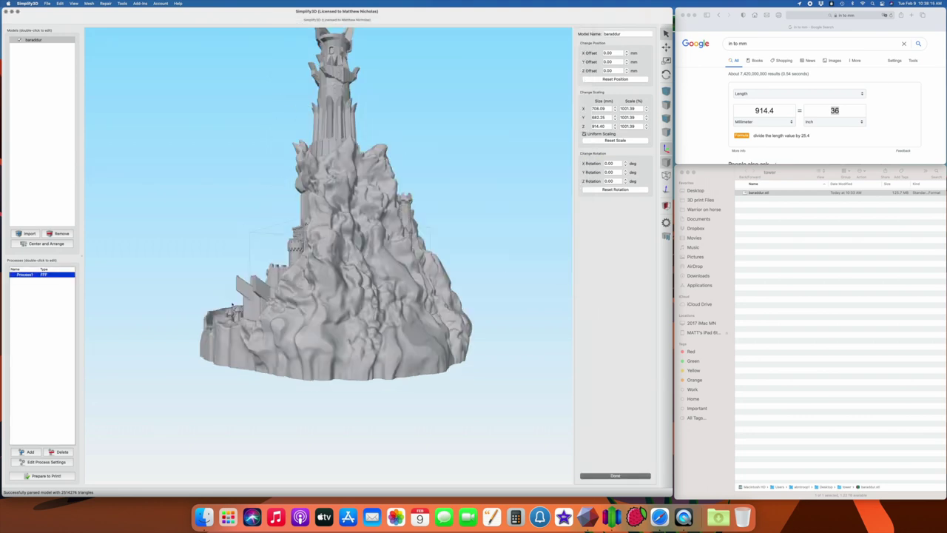
drag(448, 342, 492, 263)
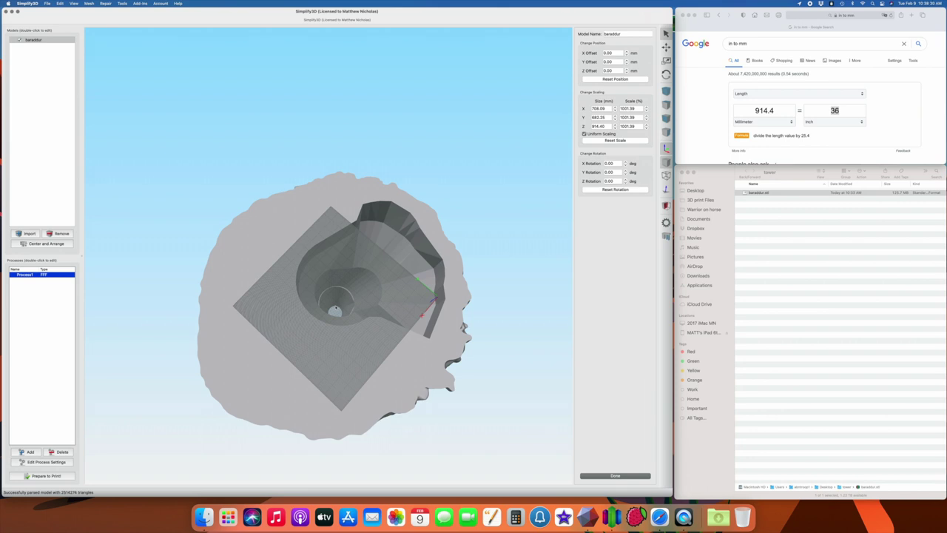
drag(499, 276, 416, 338)
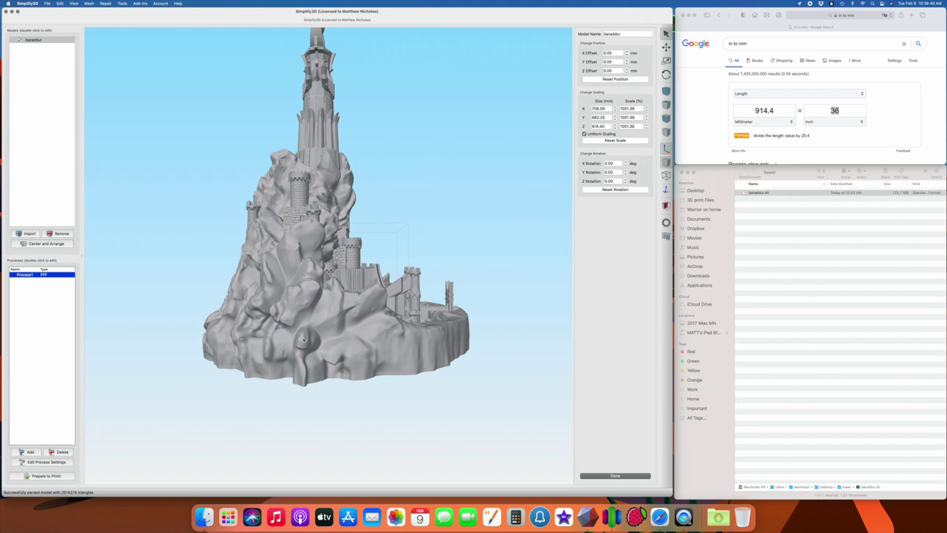
Export the scaled tower as a binary STL named baraddur-scaled-3' in the tower folder.
click(48, 4)
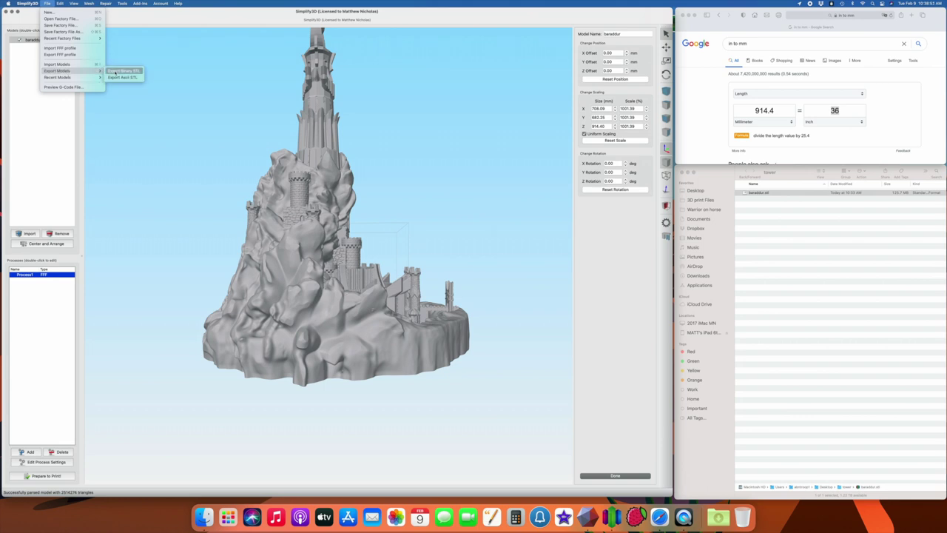
click(113, 71)
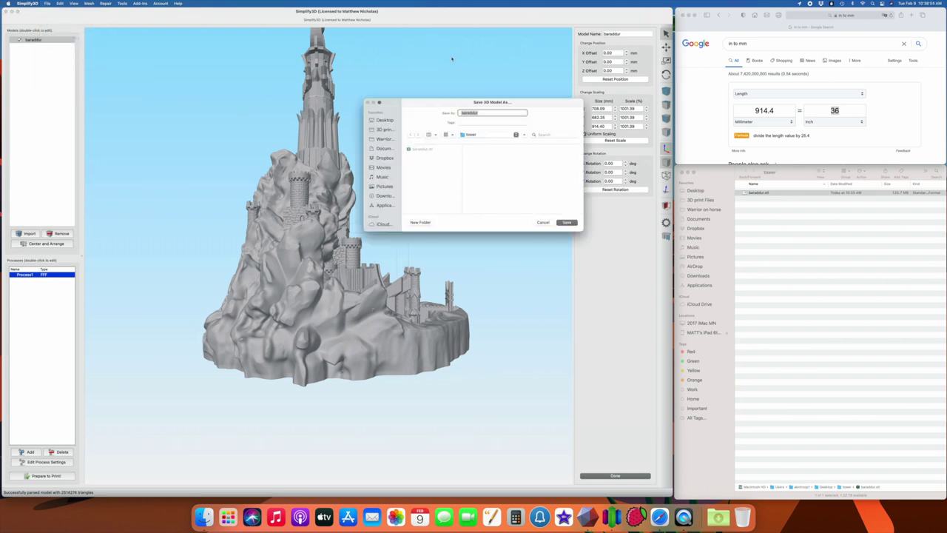
click(484, 113)
text(-scaled-3')
click(575, 224)
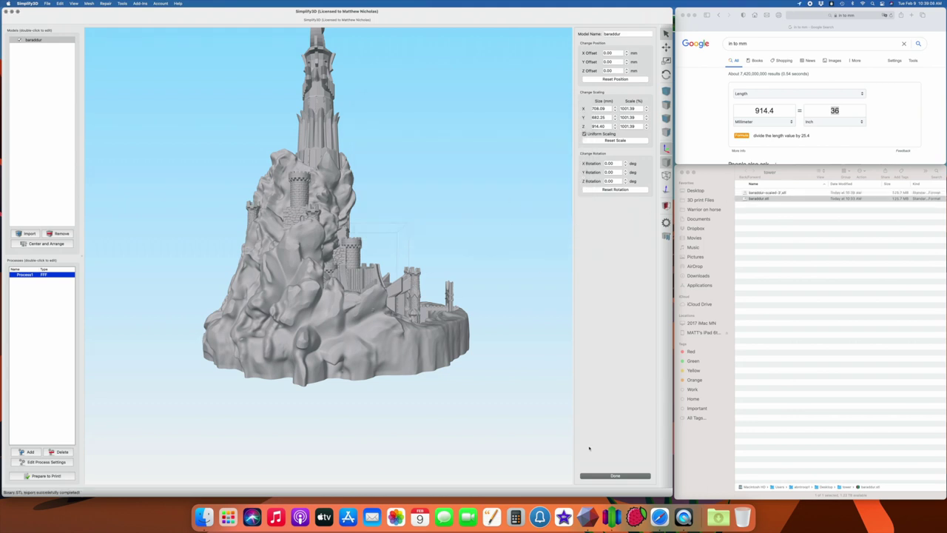
Remove the baraddur model from the Simplify3D build plate.
key(super+Tab)
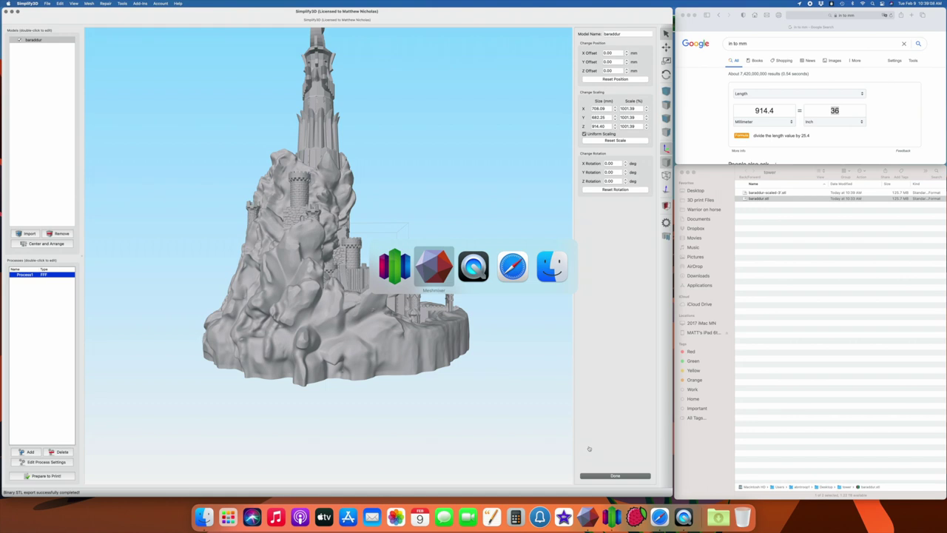
key(super+Tab)
key(super+Tab)
key(super+Tab)
key(super+Tab)
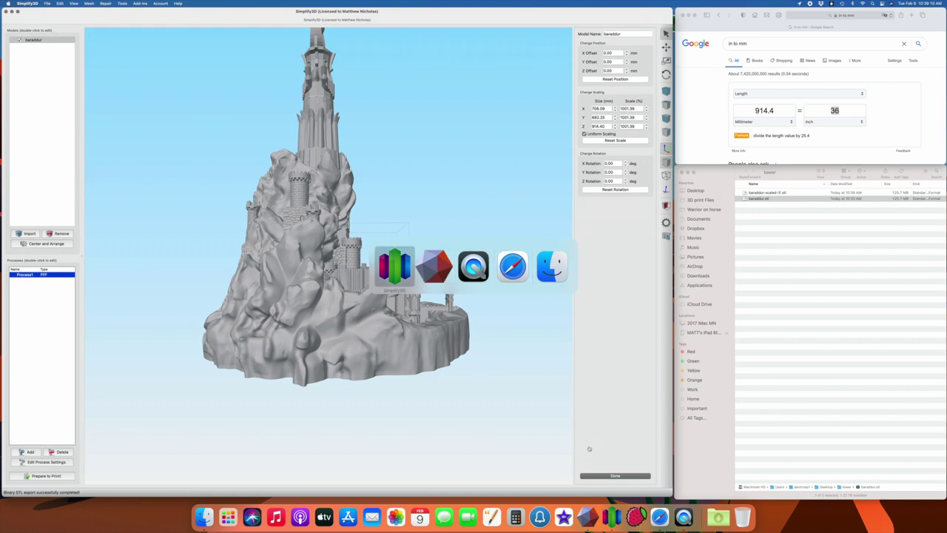
click(63, 234)
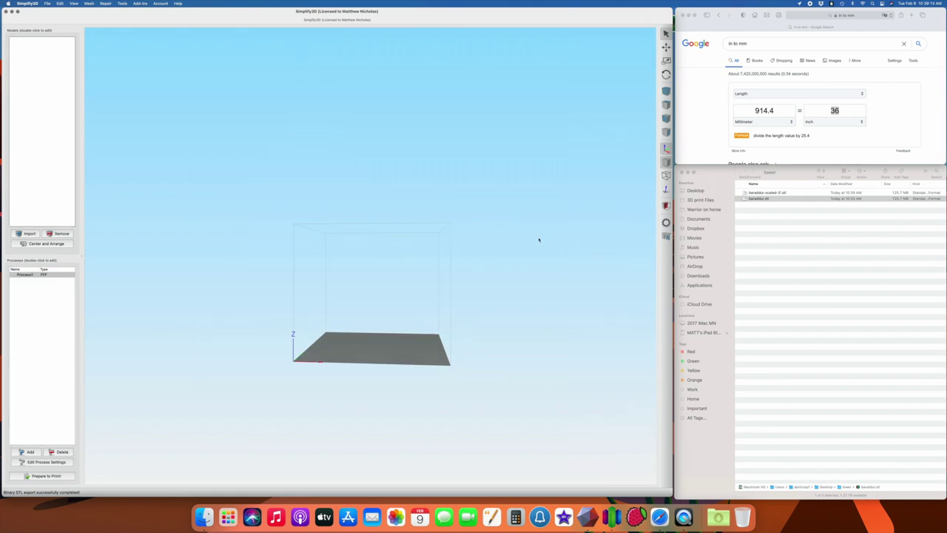
Switch to Meshmixer and import baraddur-scaled-3'.stl from the tower folder on the Desktop.
key(super+Tab)
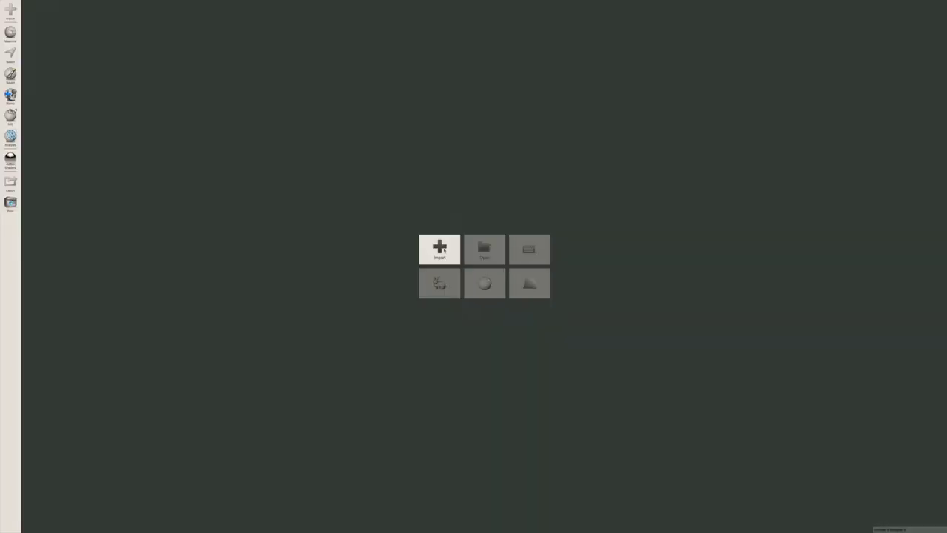
click(442, 250)
scroll(442, 167, down, 10)
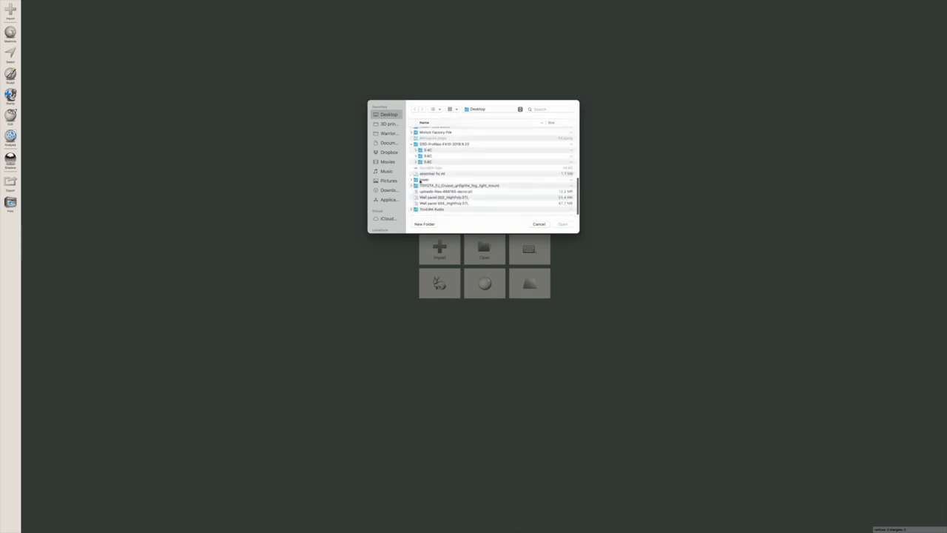
click(413, 179)
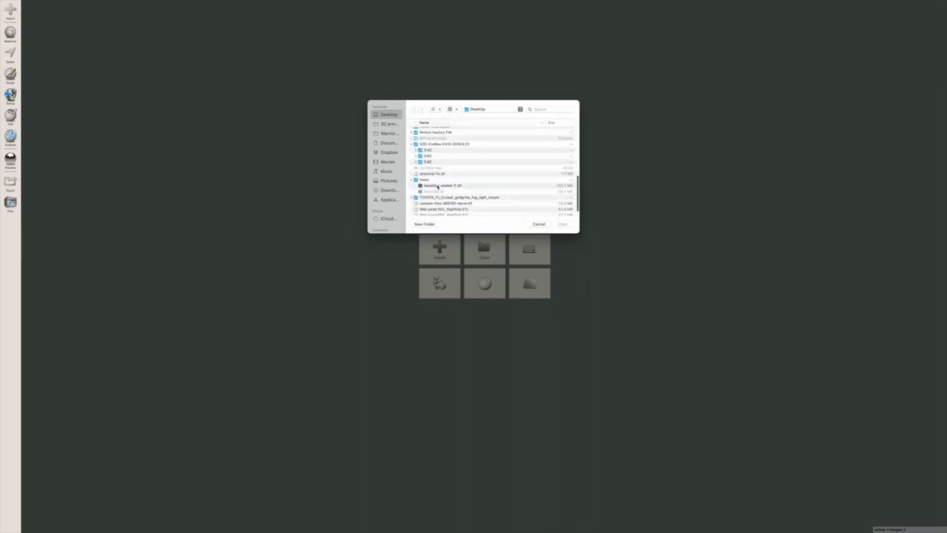
click(437, 186)
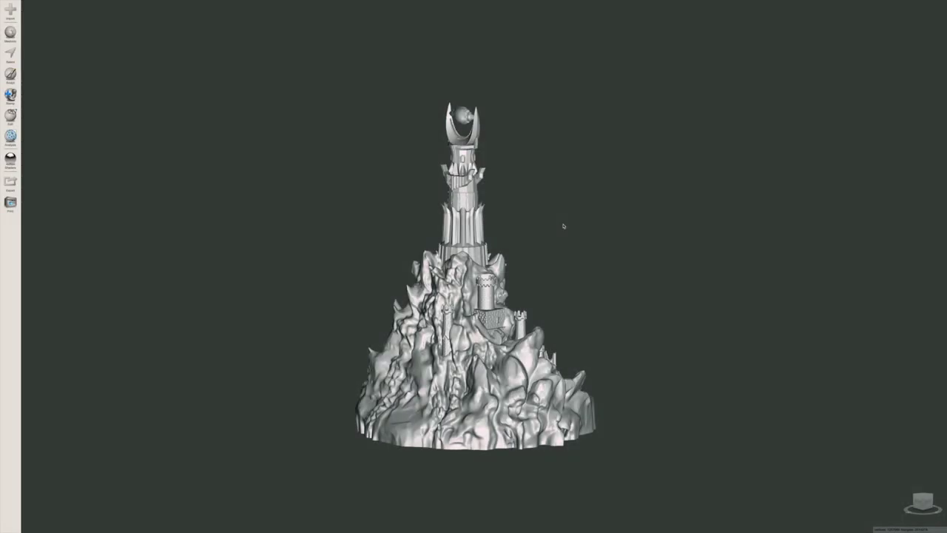
Start a Plane Cut and place the horizontal cutting plane across the upper tower shaft, just below its flared collar.
click(922, 501)
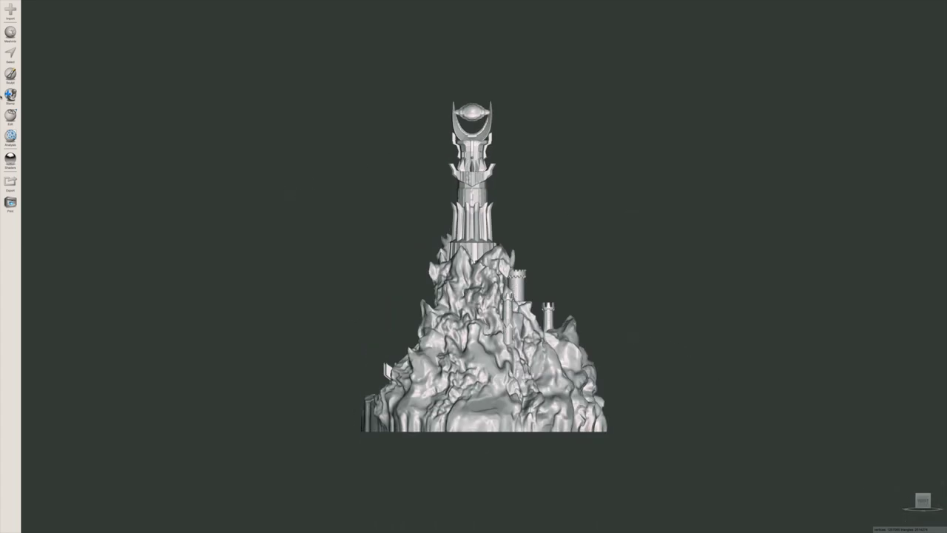
click(10, 115)
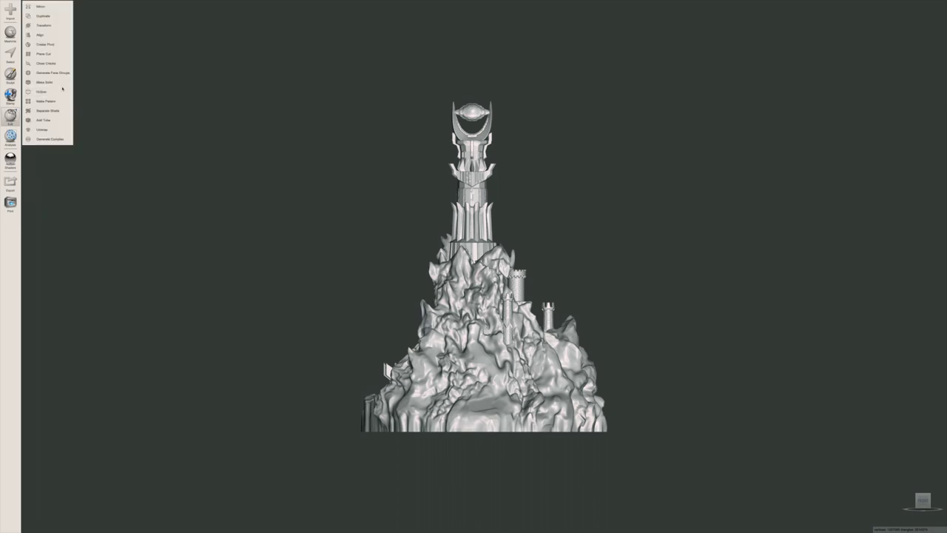
click(43, 54)
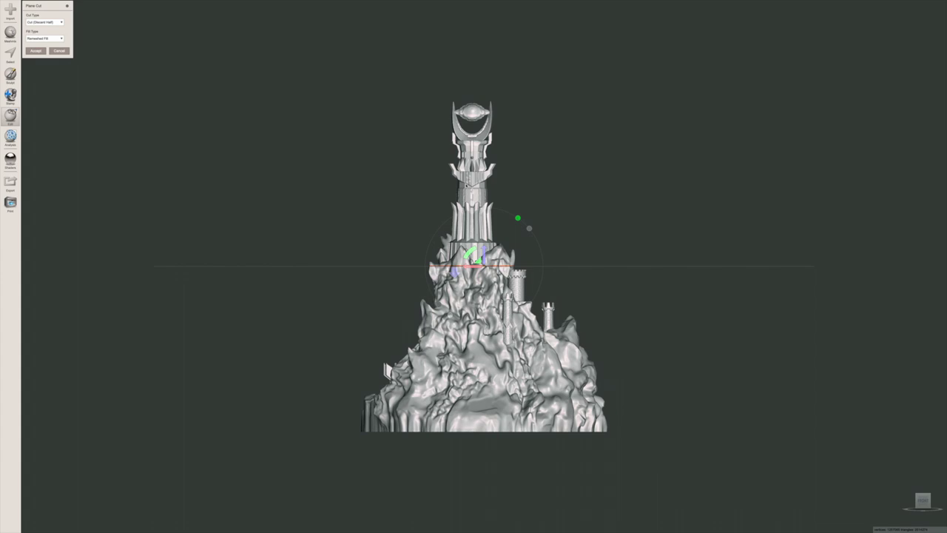
mouse_move(512, 148)
right_down()
mouse_move(512, 191)
mouse_move(509, 156)
right_up()
scroll(473, 266, up, 10)
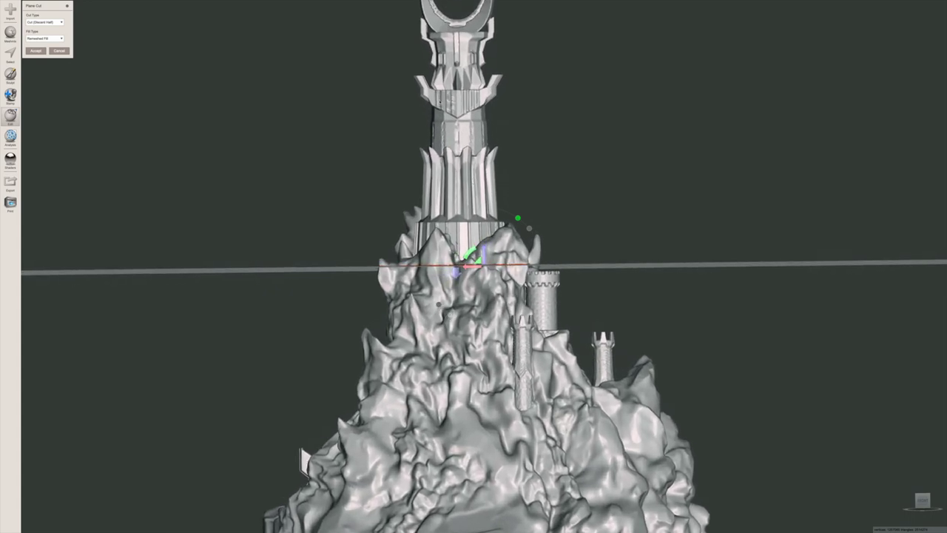
drag(481, 256, 489, 115)
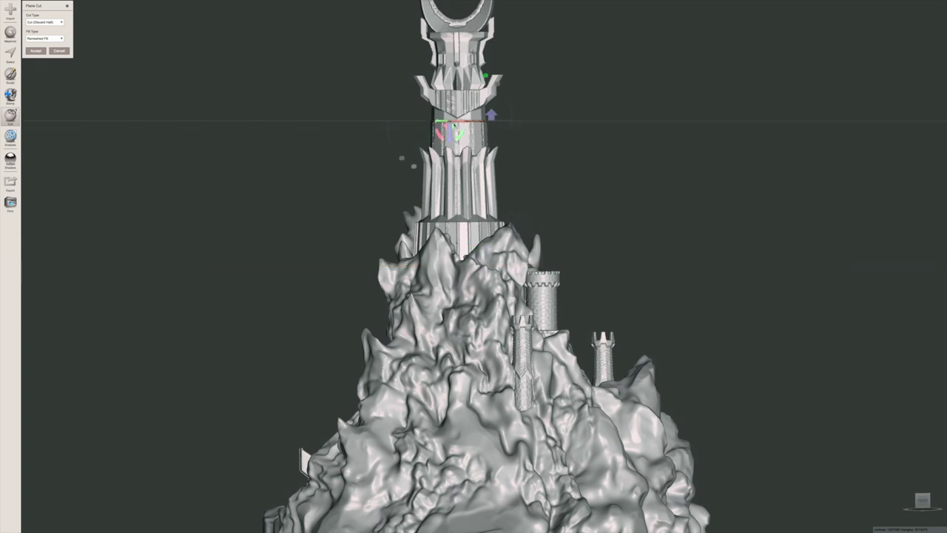
right_drag(459, 132, 463, 118)
key(f)
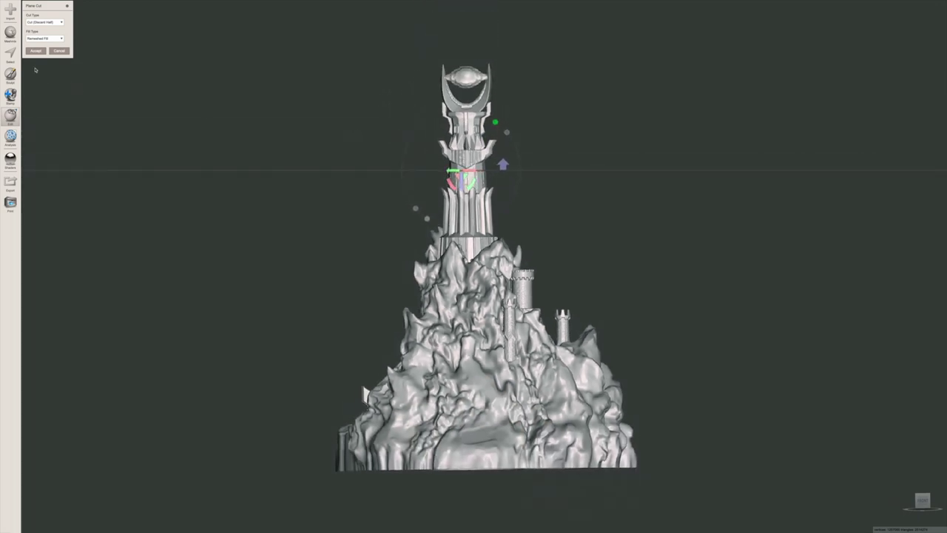
Slice the tower at the plane below the flared collar using cut type Slice (Keep Both) with Remeshed Fill.
click(58, 23)
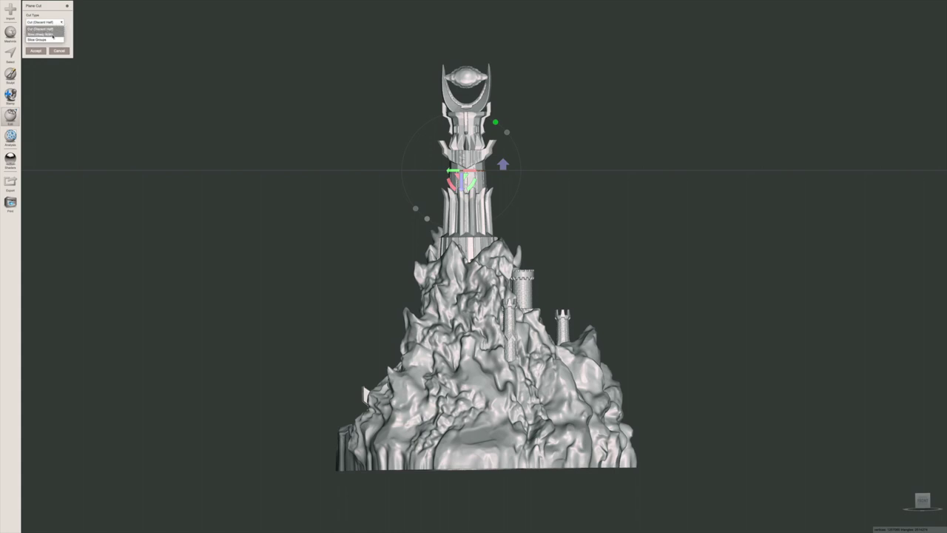
click(53, 37)
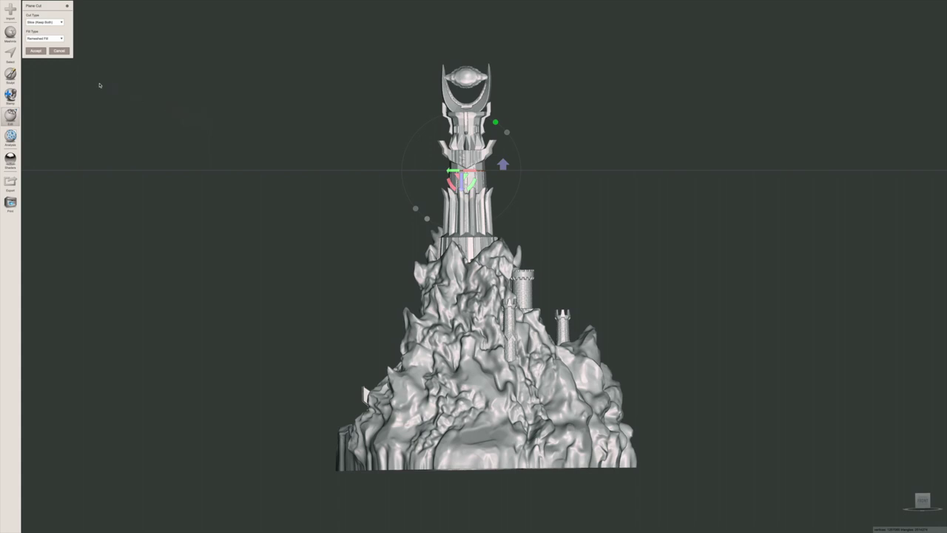
scroll(39, 60, up, 1)
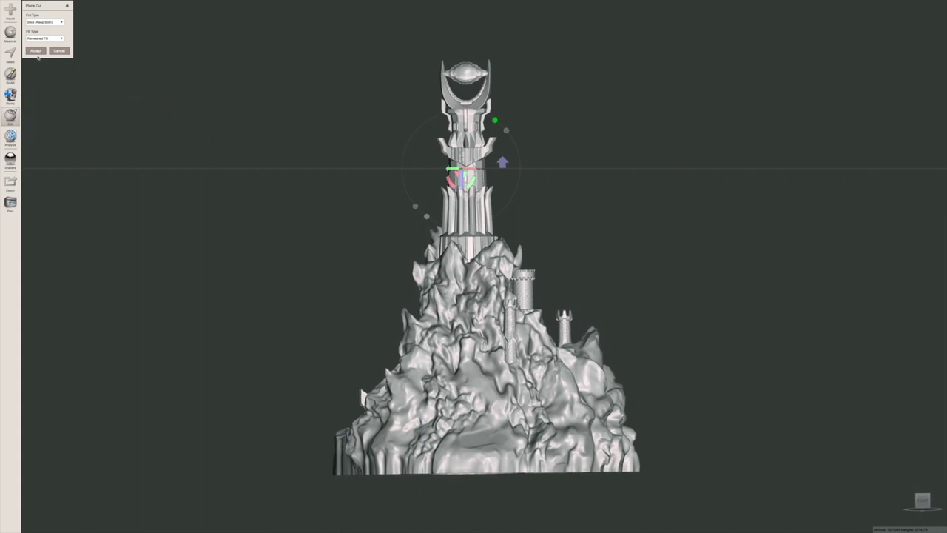
scroll(36, 57, down, 1)
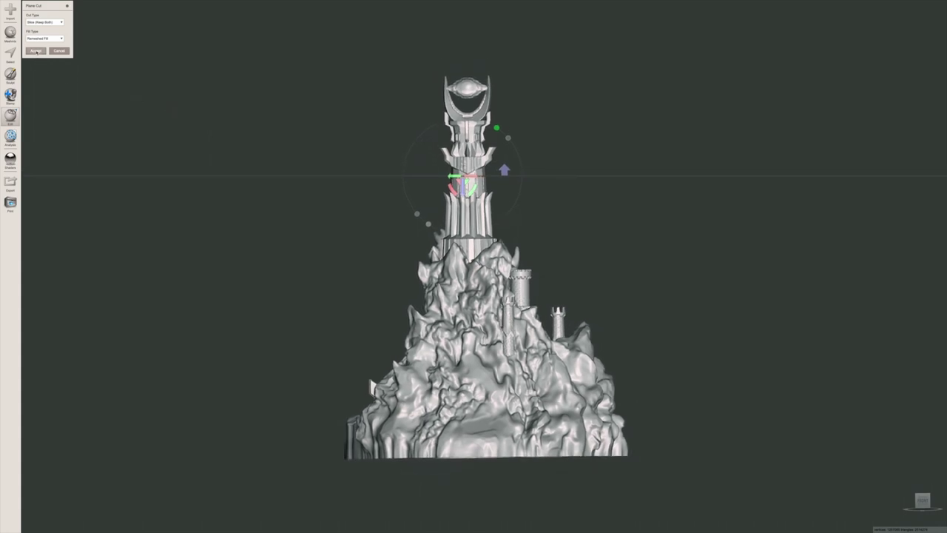
click(37, 51)
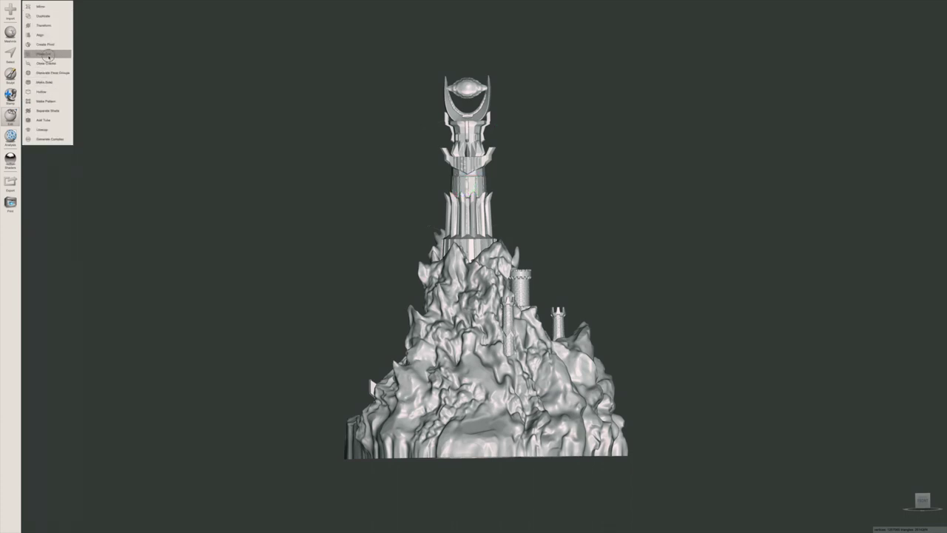
Make another plane cut across the middle of the rocky base, below the small side turret, using Slice (Keep Both).
click(53, 63)
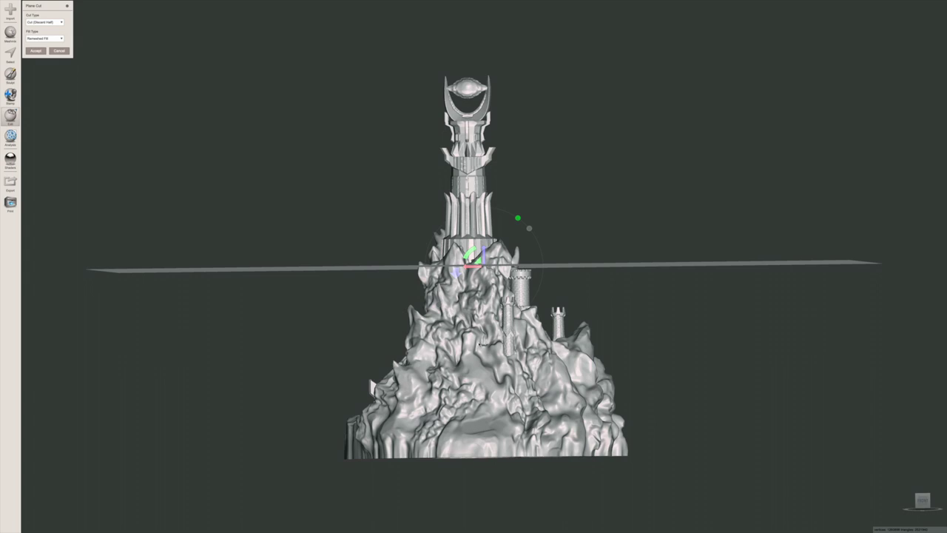
drag(476, 256, 470, 333)
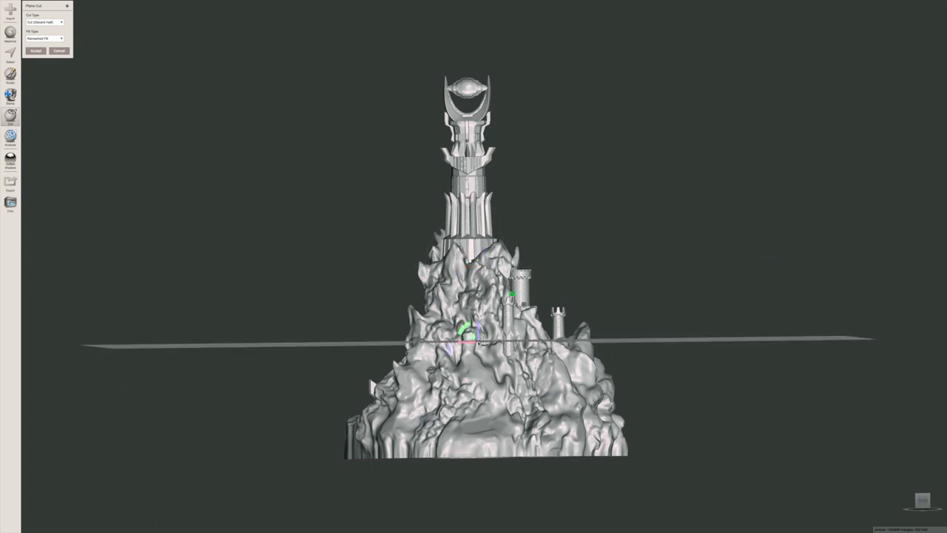
click(63, 22)
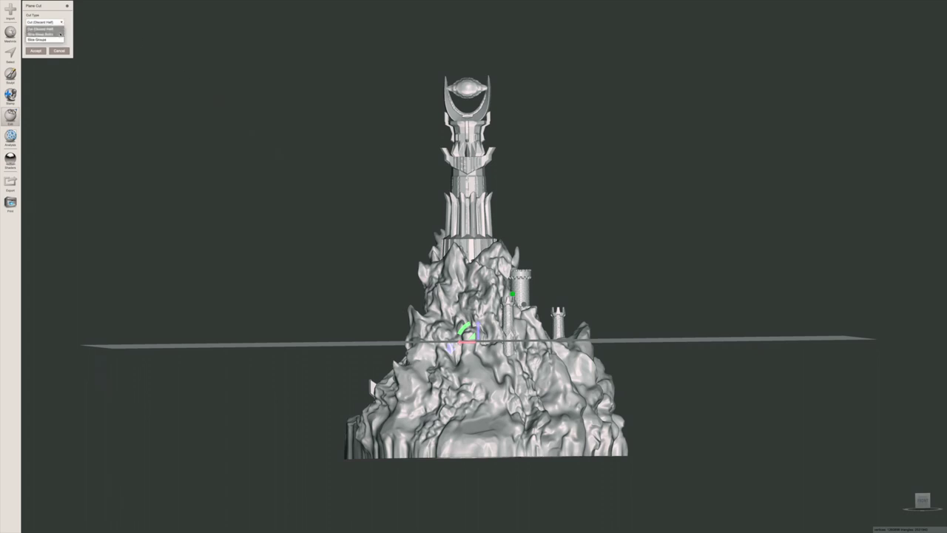
click(60, 34)
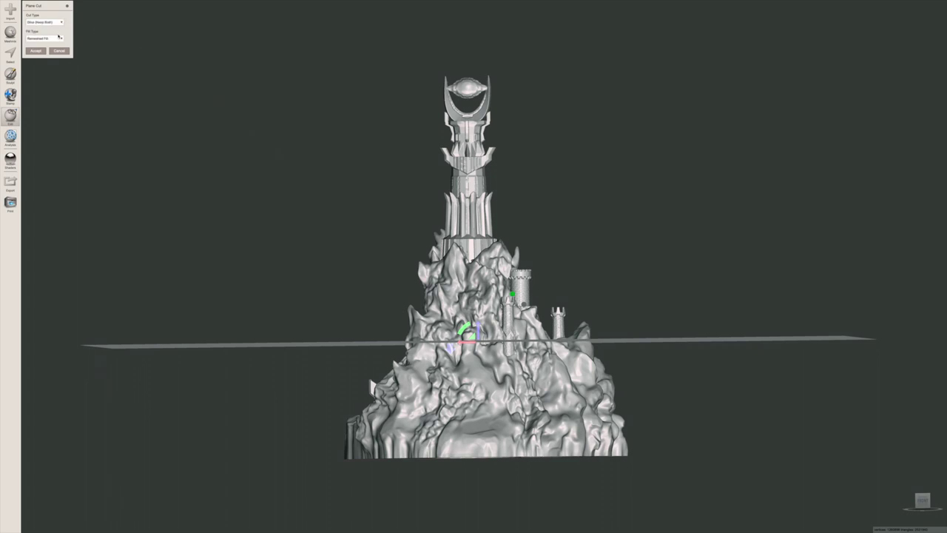
click(39, 51)
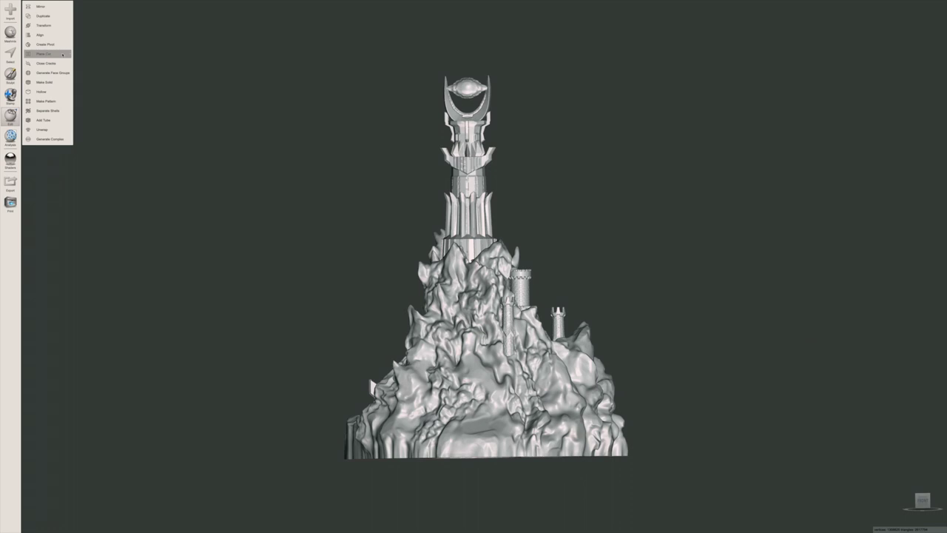
Make a third plane cut at the default mid-height position near the mountain's peak, using Slice (Keep Both).
click(44, 54)
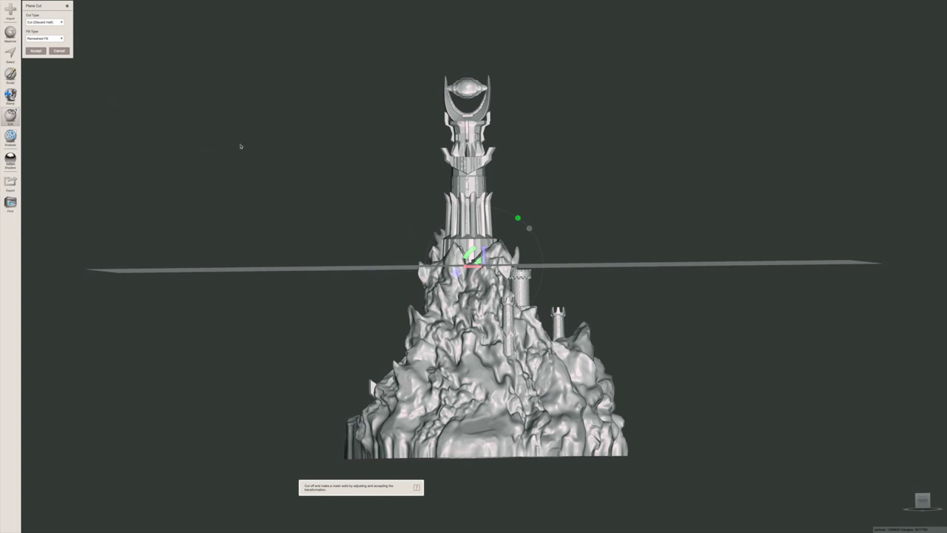
click(63, 22)
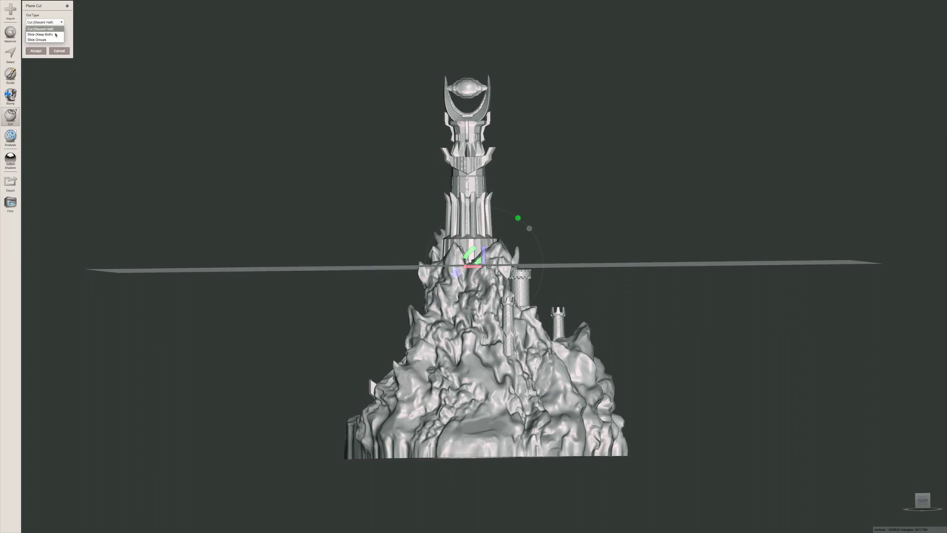
click(55, 37)
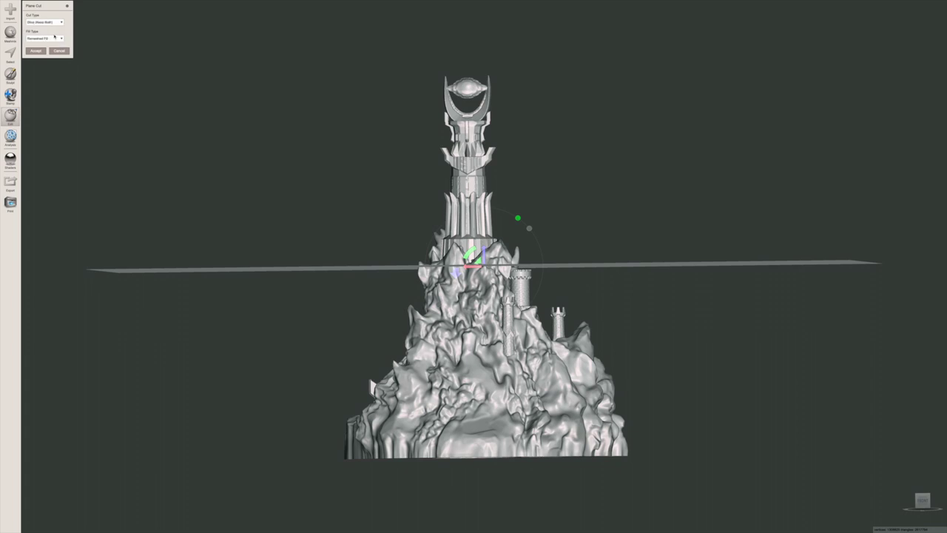
click(36, 51)
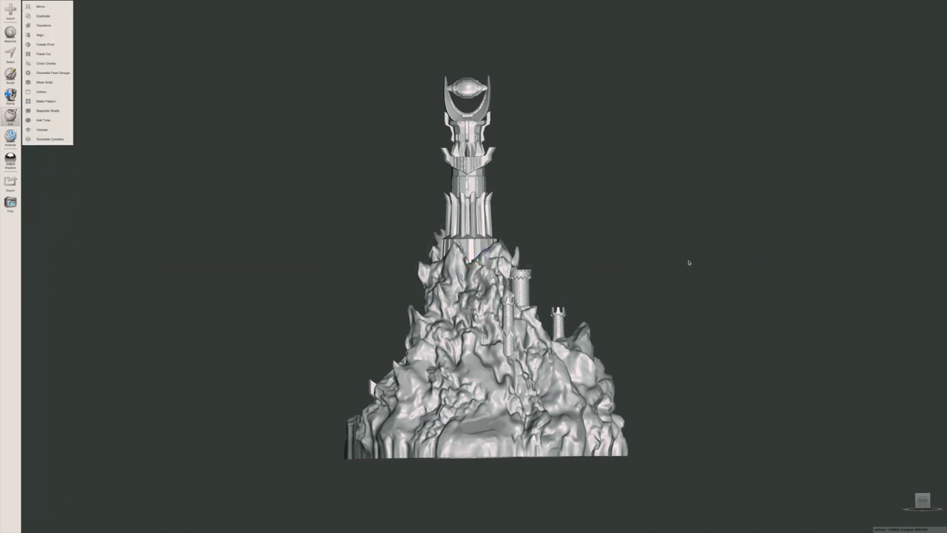
Align the sliced tower's center point to another World Origin up-axis with Translate and Rotate, and check its new orientation from several sides.
right_drag(688, 262, 679, 327)
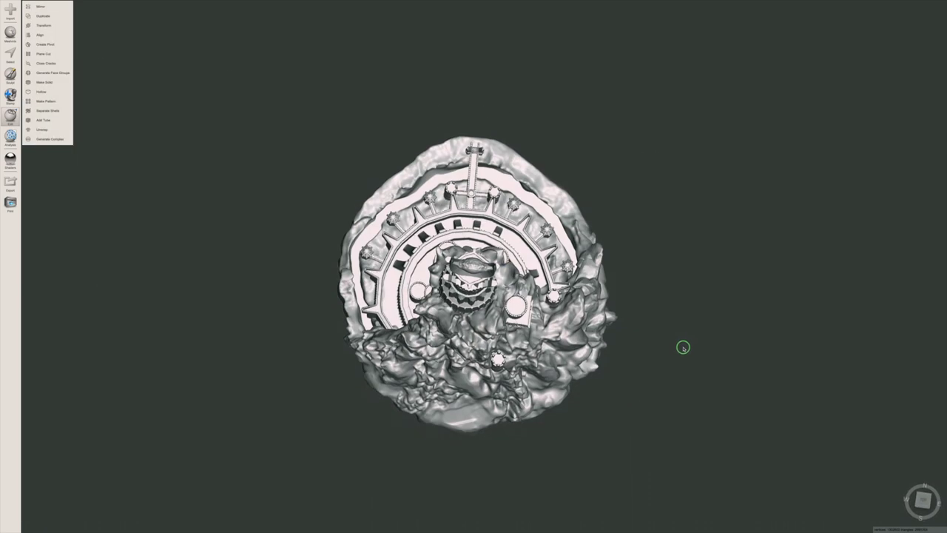
right_drag(683, 347, 658, 267)
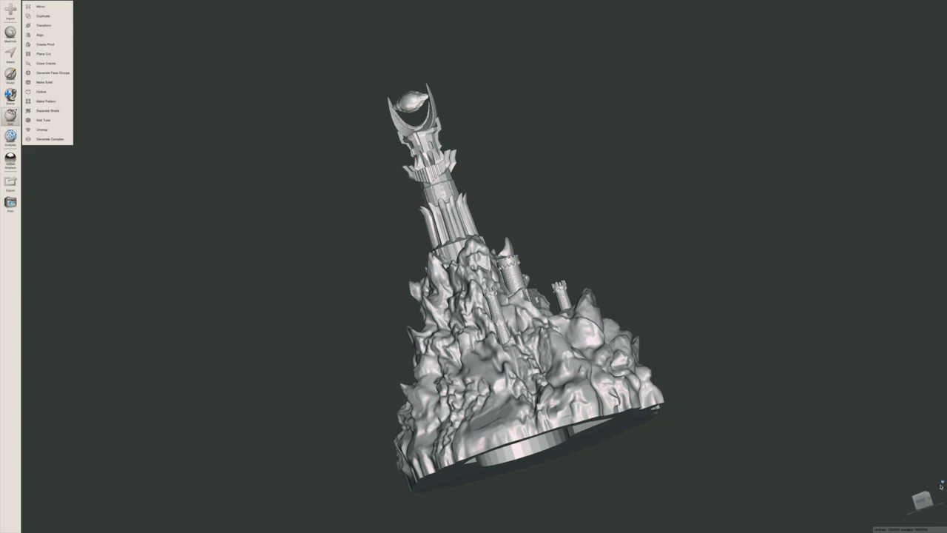
click(922, 500)
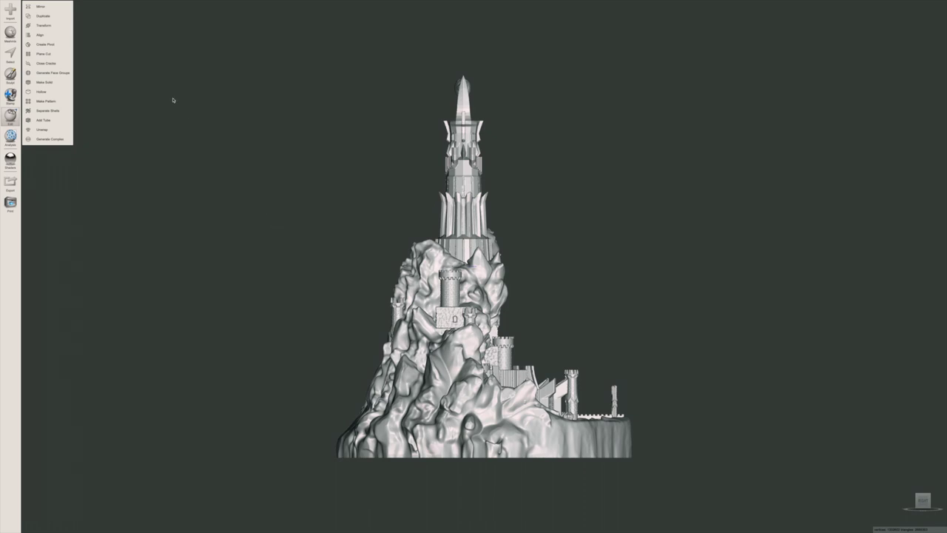
click(41, 35)
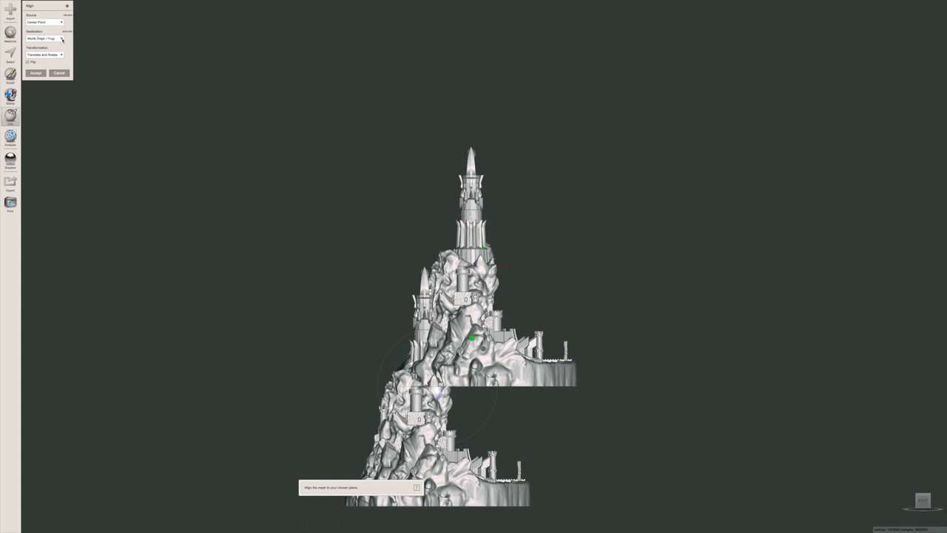
click(60, 38)
click(56, 52)
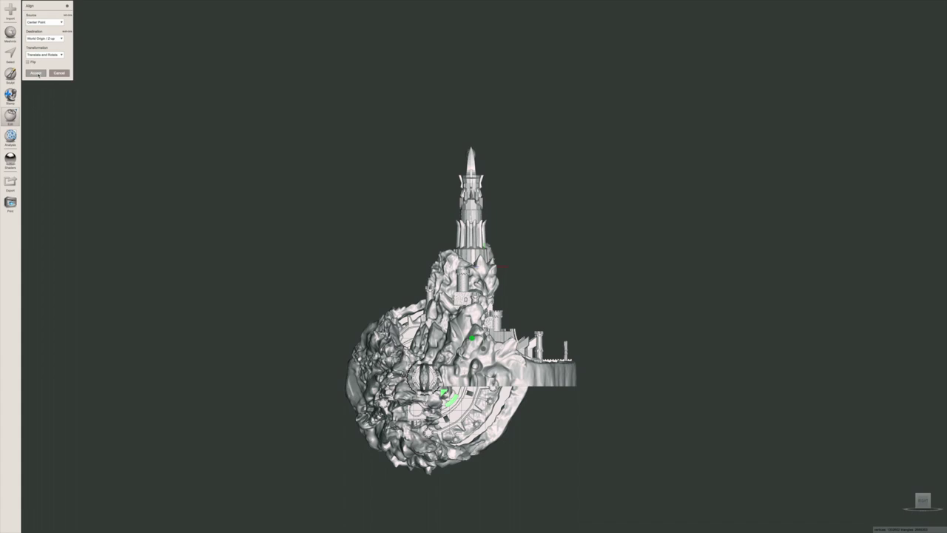
click(37, 72)
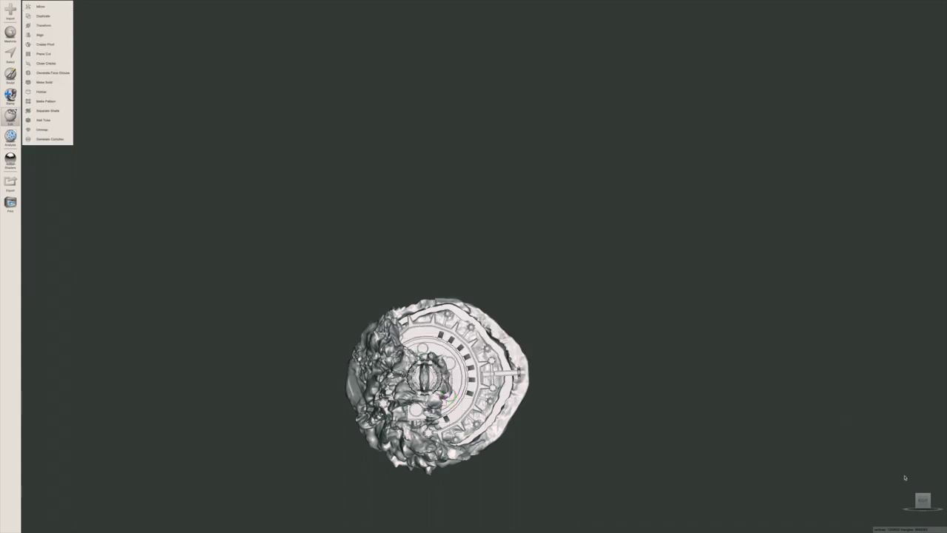
mouse_move(913, 502)
click(912, 501)
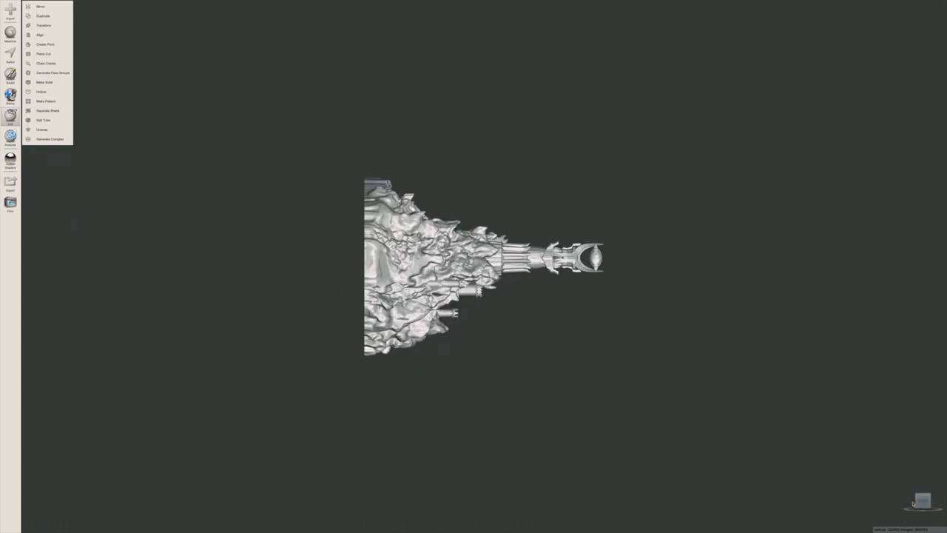
click(913, 502)
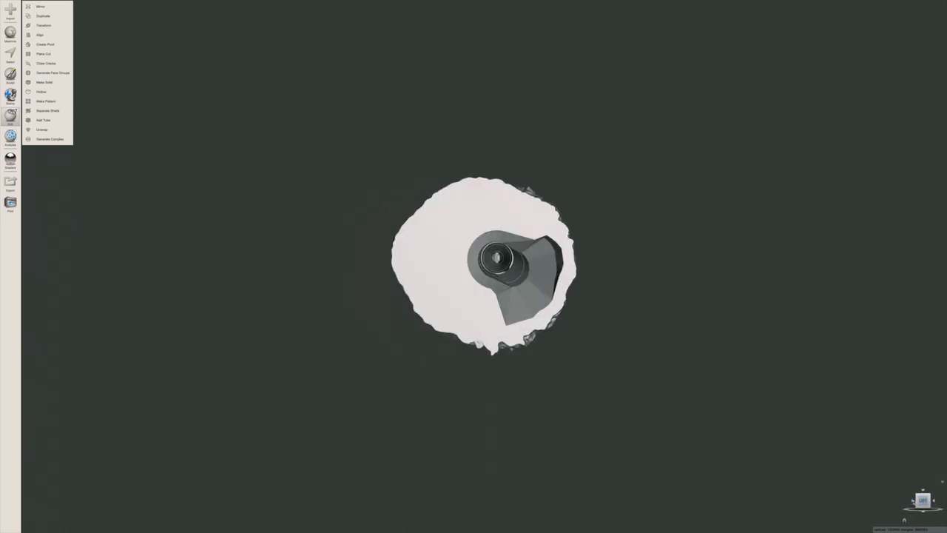
click(913, 502)
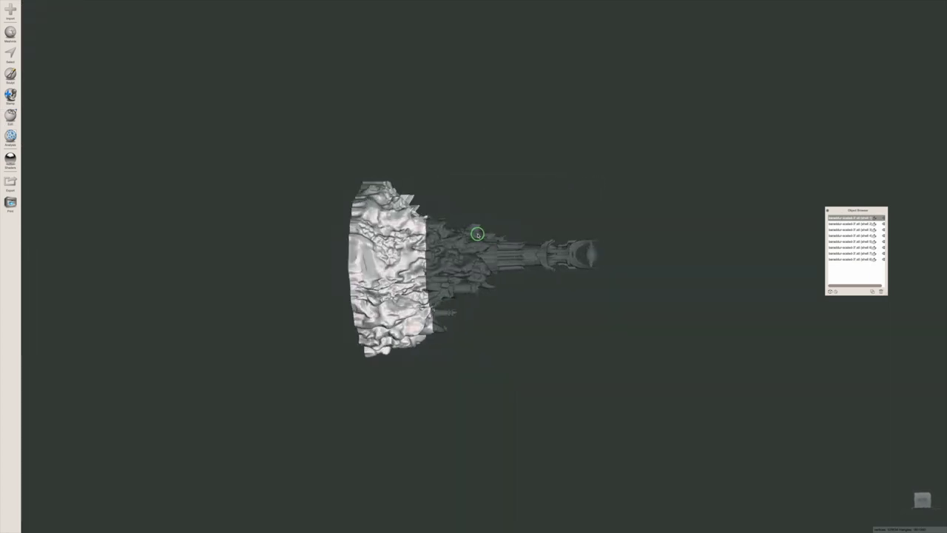
Highlight the separated baraddur shells one after another to identify each piece, and inspect the small turret shell from another angle.
click(849, 224)
click(850, 229)
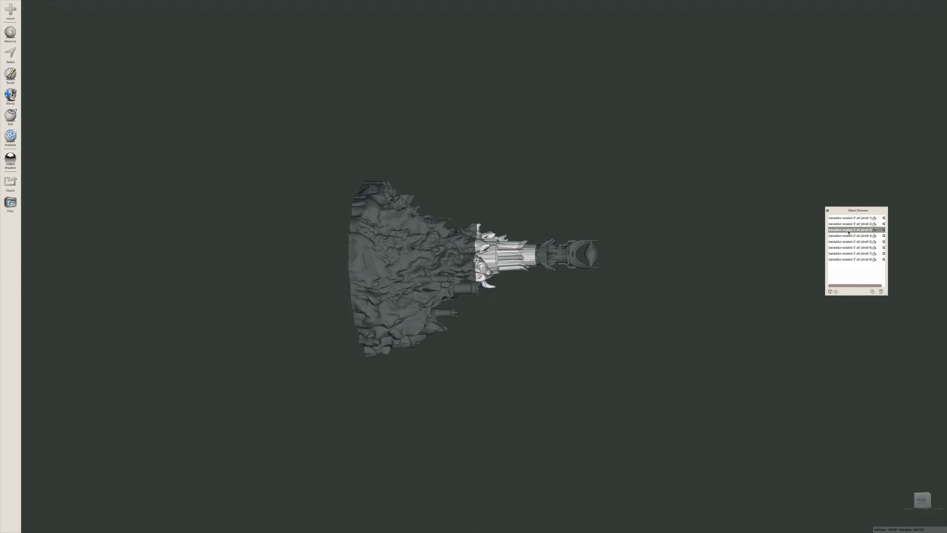
click(850, 236)
click(849, 241)
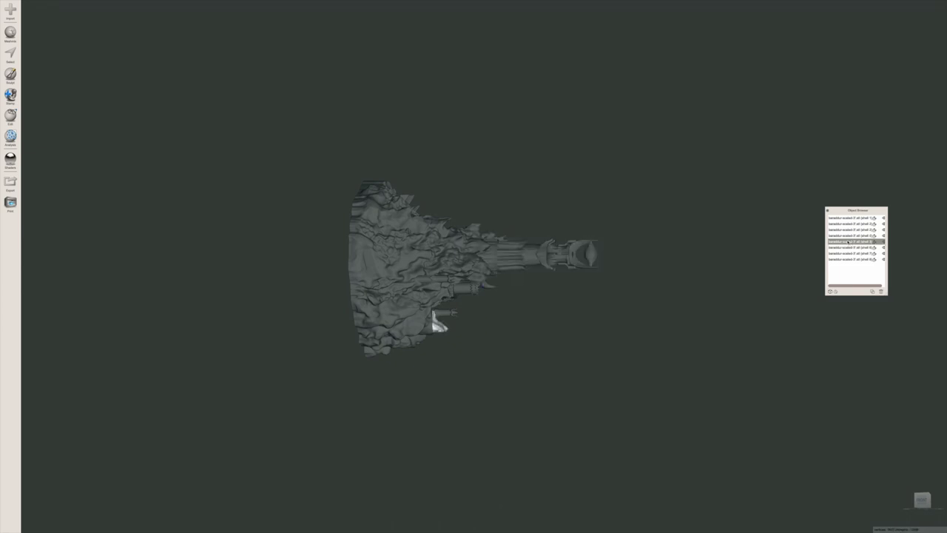
click(847, 248)
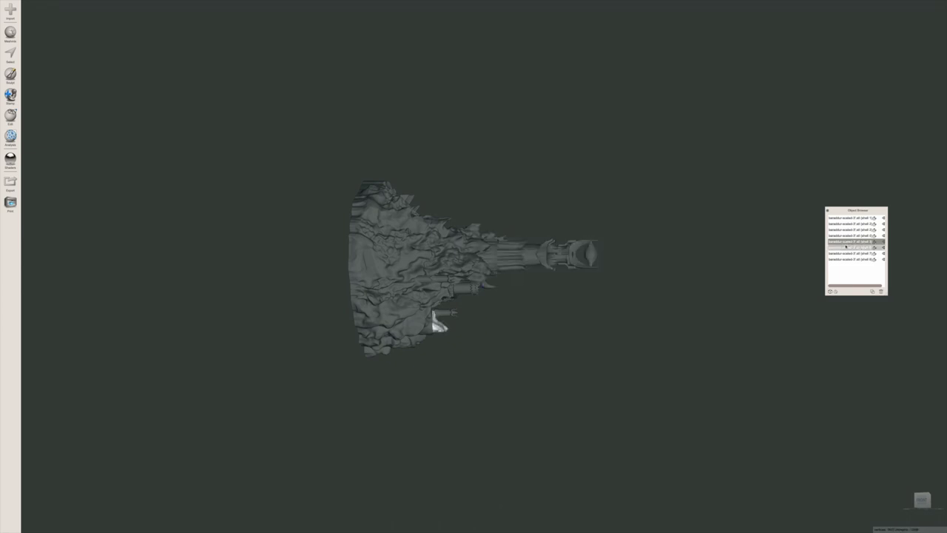
click(847, 247)
click(845, 253)
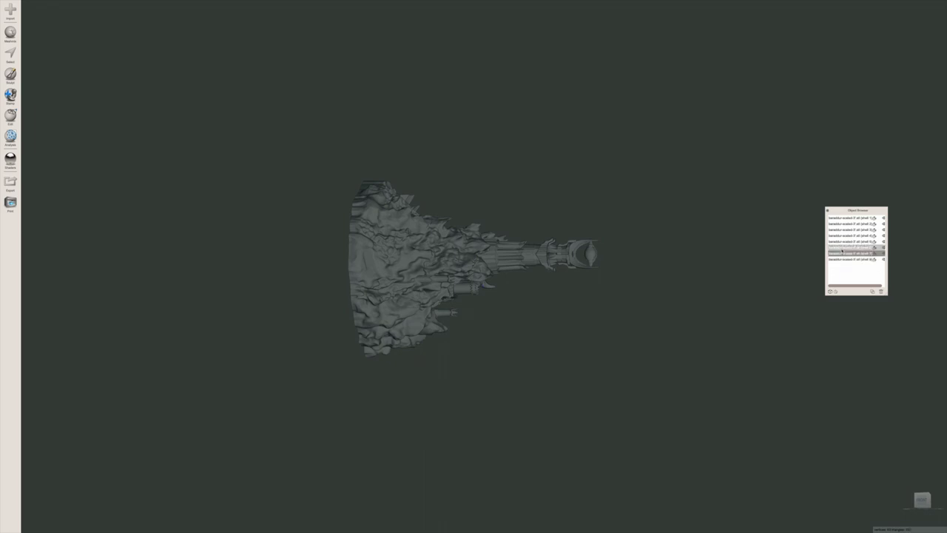
click(842, 248)
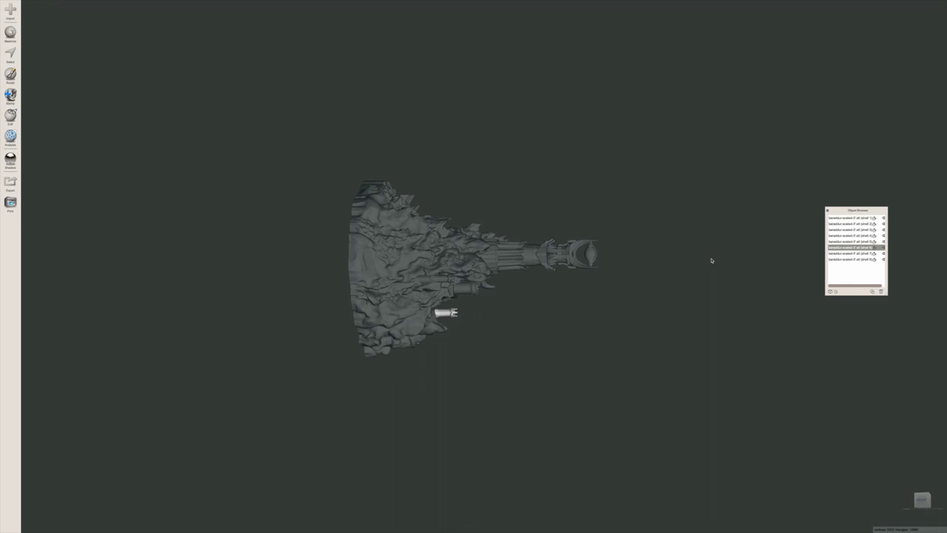
right_drag(602, 299, 451, 266)
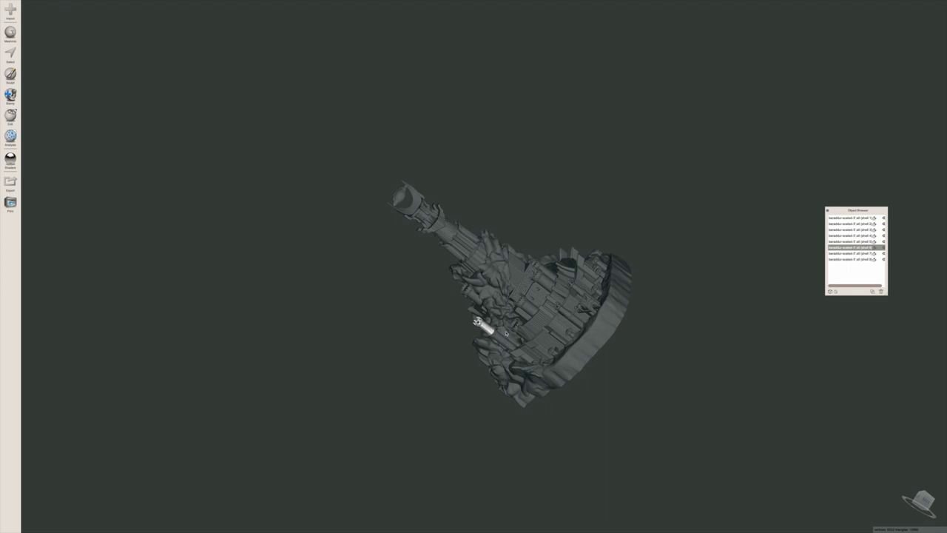
Inspect the small side turret shell, the last listed shell and the large base shell from several angles.
right_drag(454, 350, 504, 349)
scroll(504, 350, up, 2)
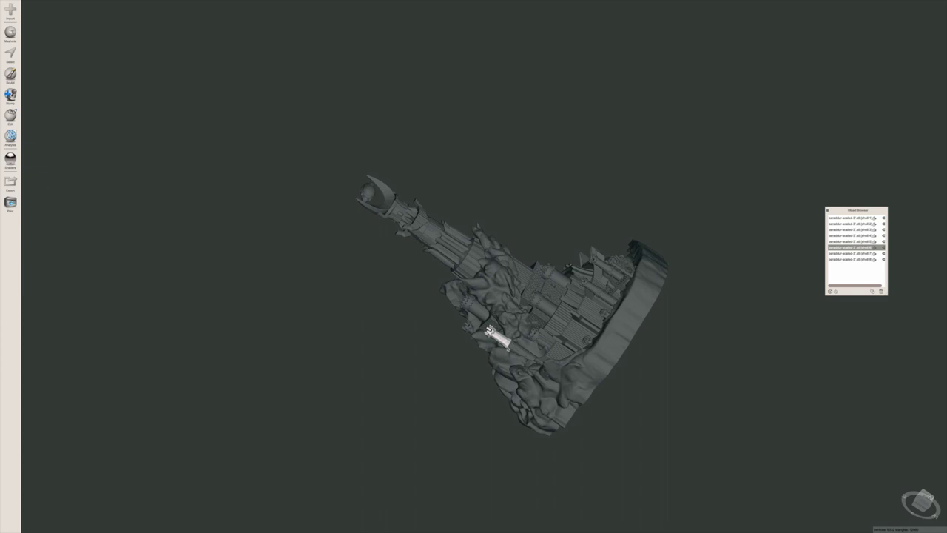
right_drag(643, 365, 628, 407)
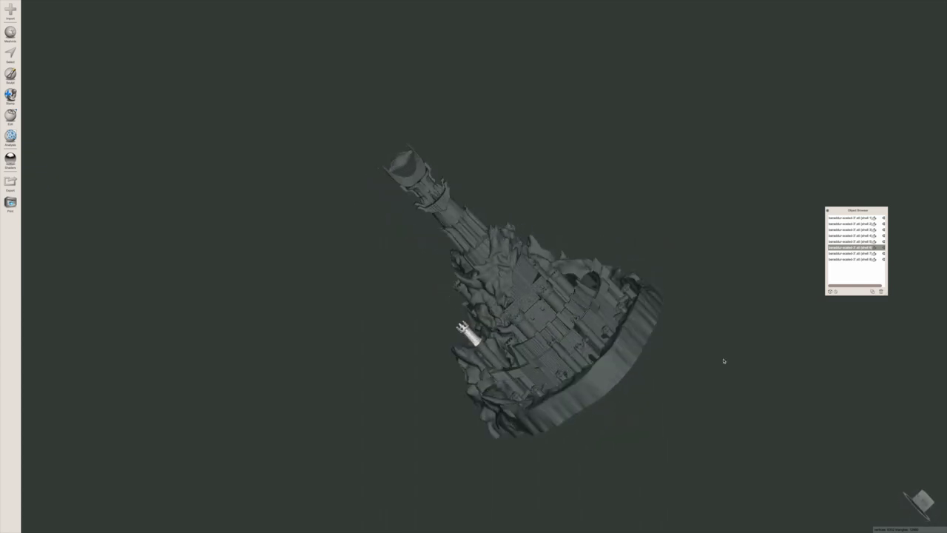
click(851, 259)
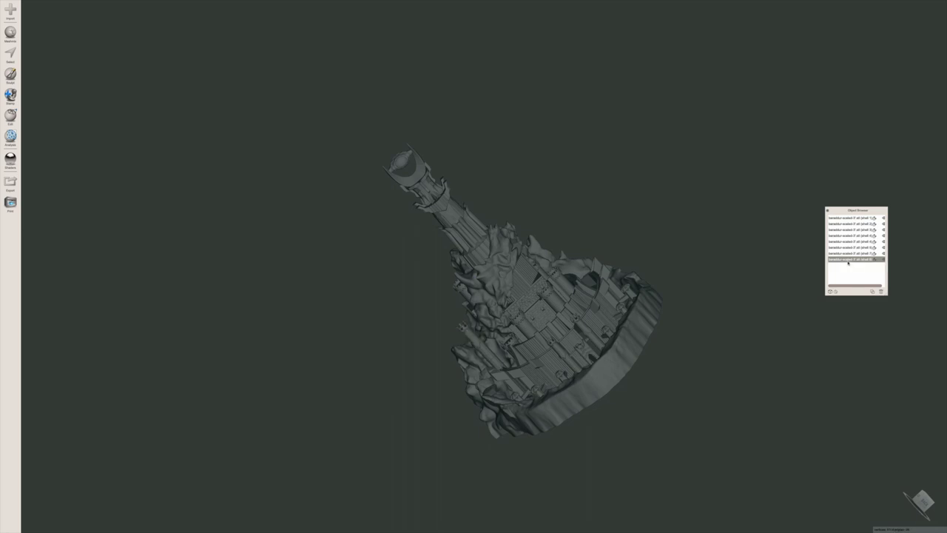
click(850, 217)
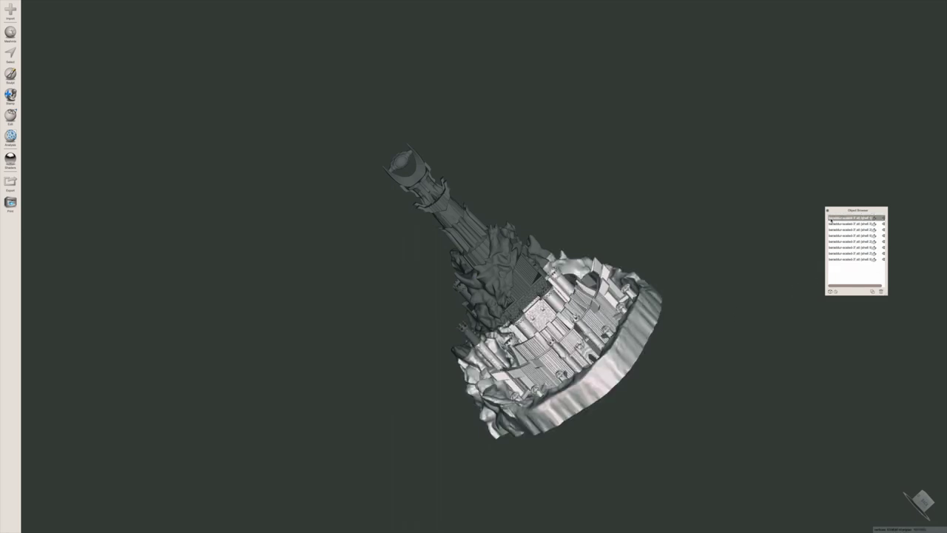
right_drag(676, 330, 703, 363)
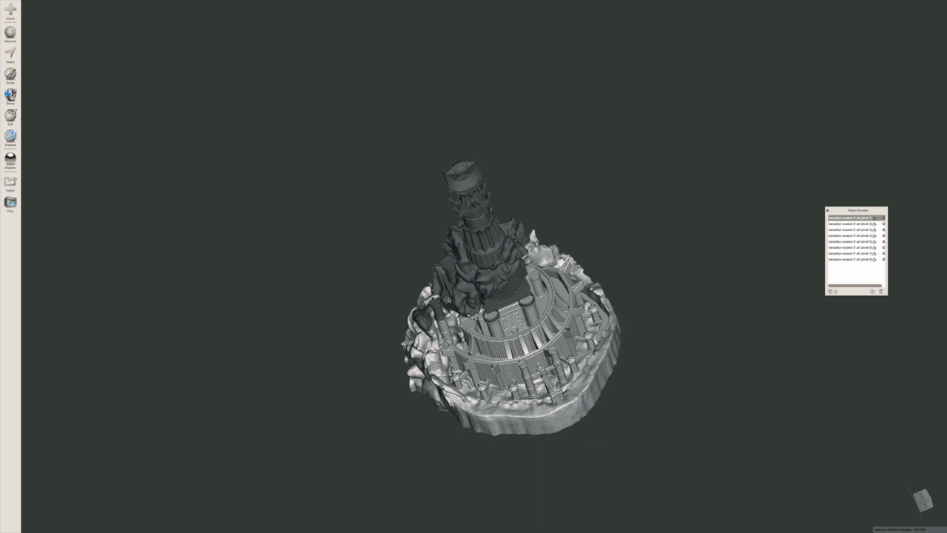
right_drag(666, 376, 651, 350)
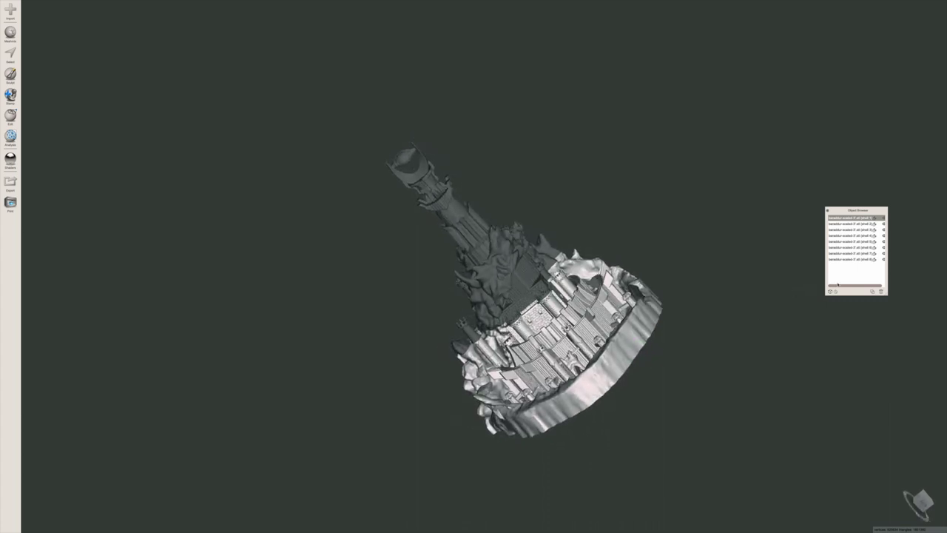
Highlight the last, second, first and third baraddur shells in turn to identify which part of the tower each one is.
click(844, 259)
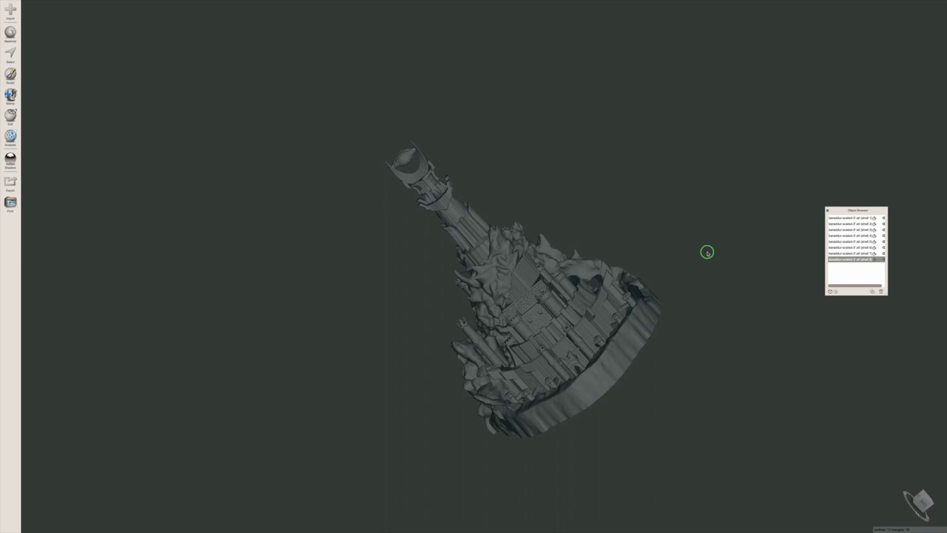
right_drag(706, 251, 780, 257)
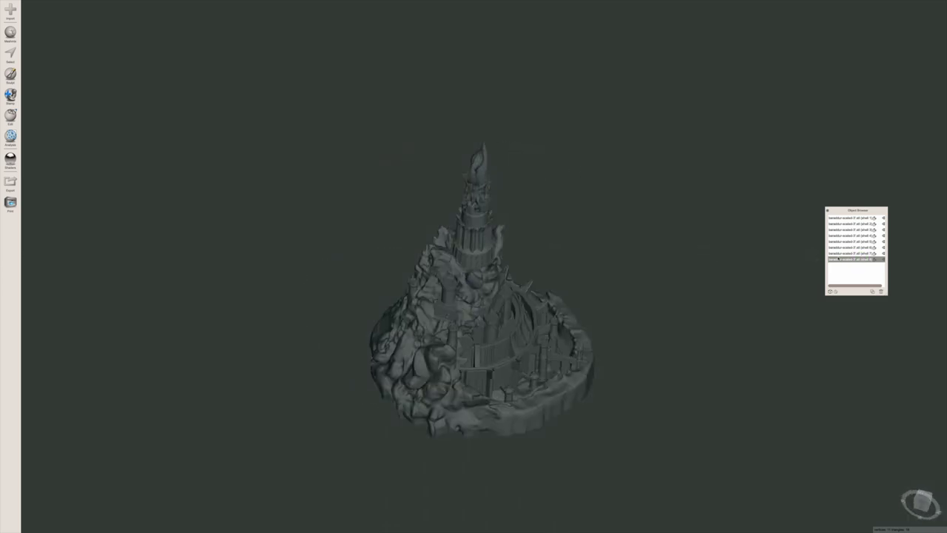
click(834, 224)
click(835, 217)
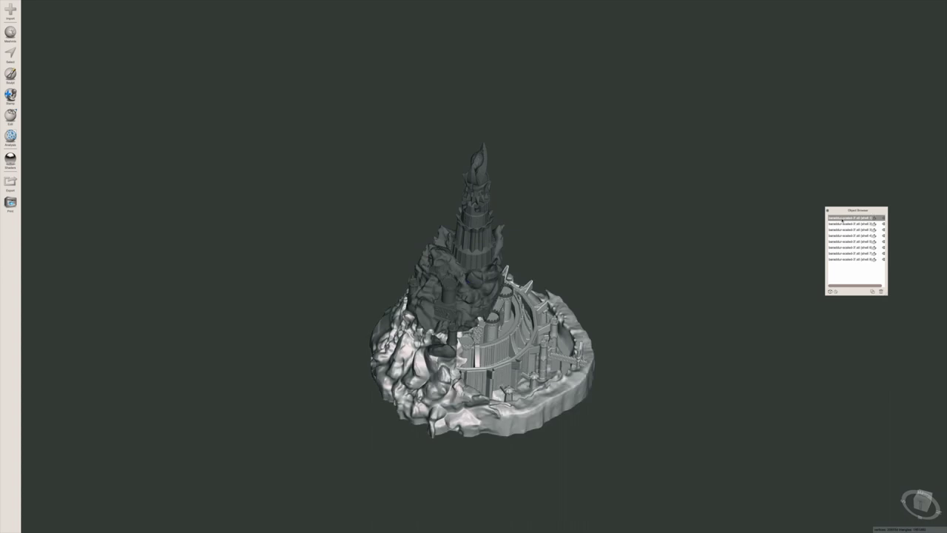
shift+click(837, 229)
click(838, 230)
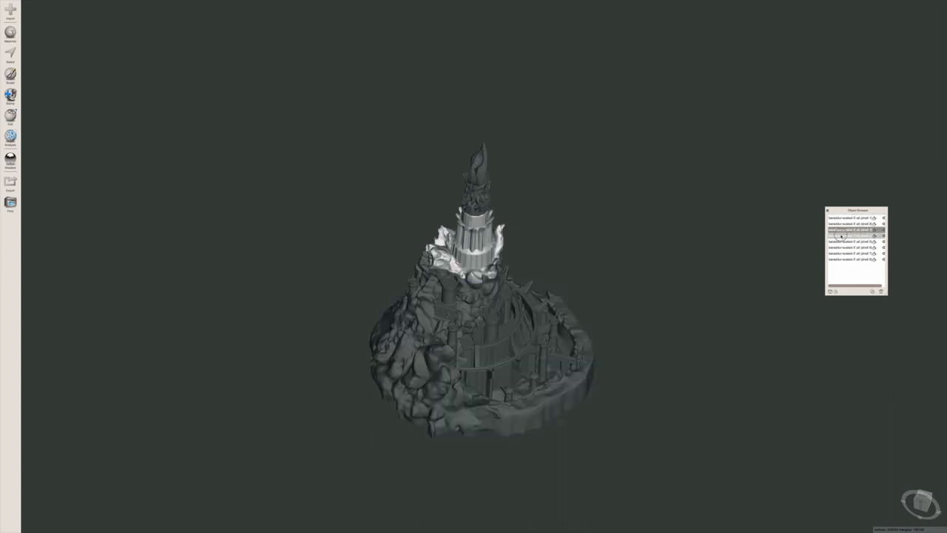
Export the tower's topmost section as a binary STL named 1 in the tower folder, and delete that section from the scene.
click(839, 236)
right_drag(542, 193, 499, 192)
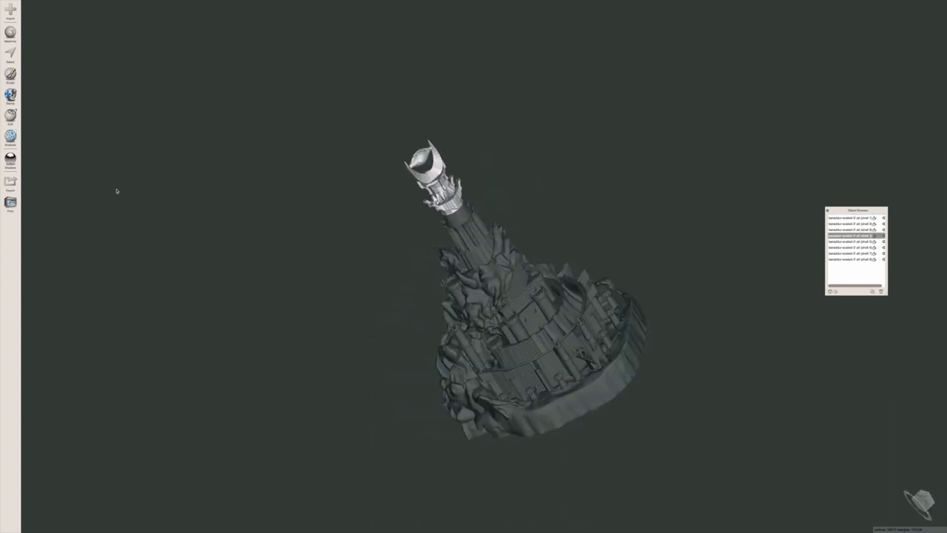
click(11, 183)
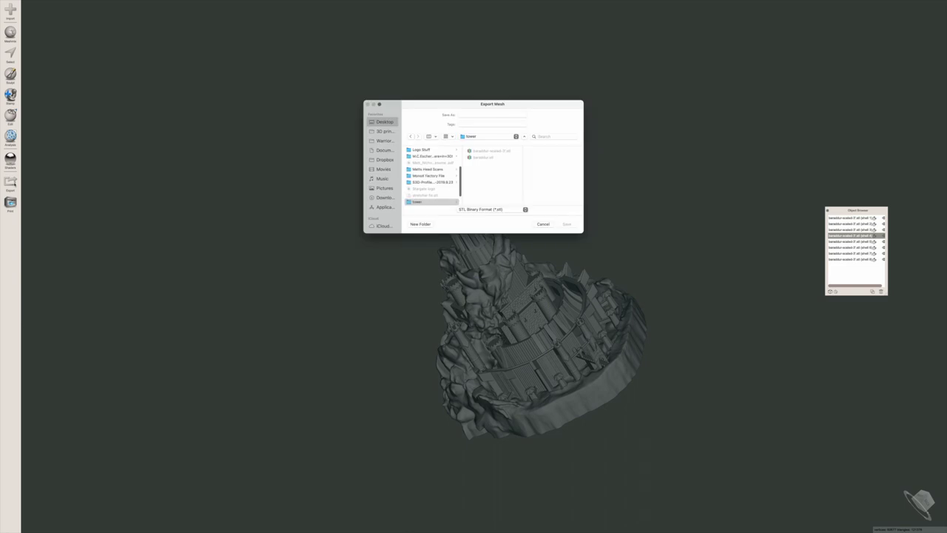
click(429, 203)
click(478, 114)
text(1)
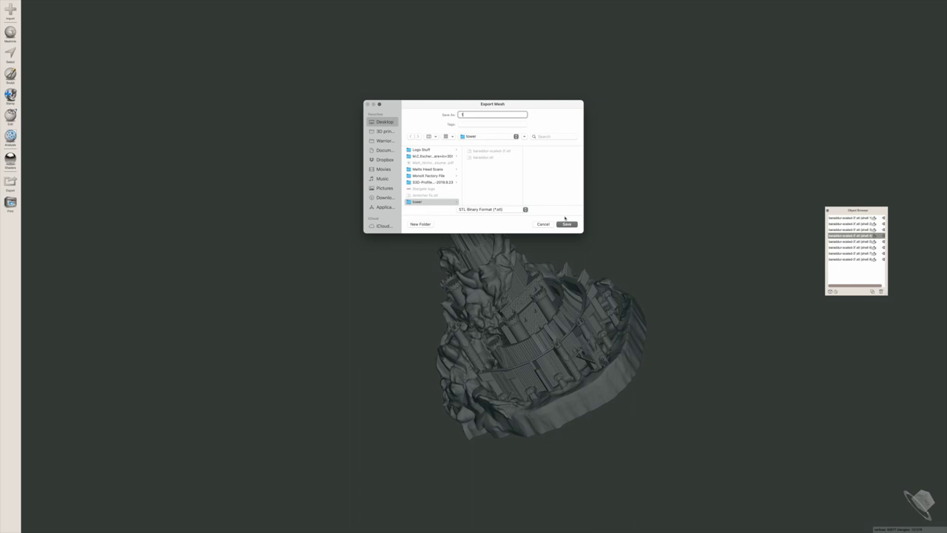
click(566, 223)
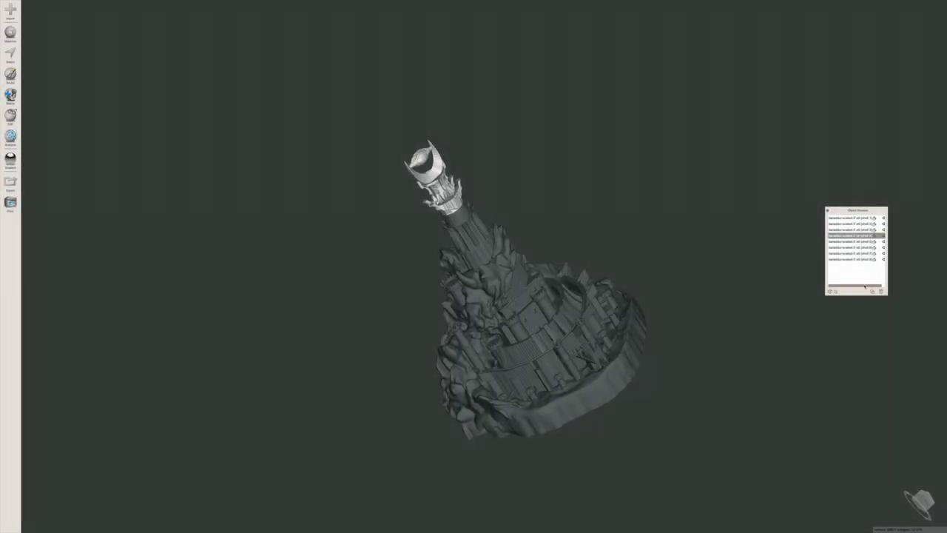
click(881, 291)
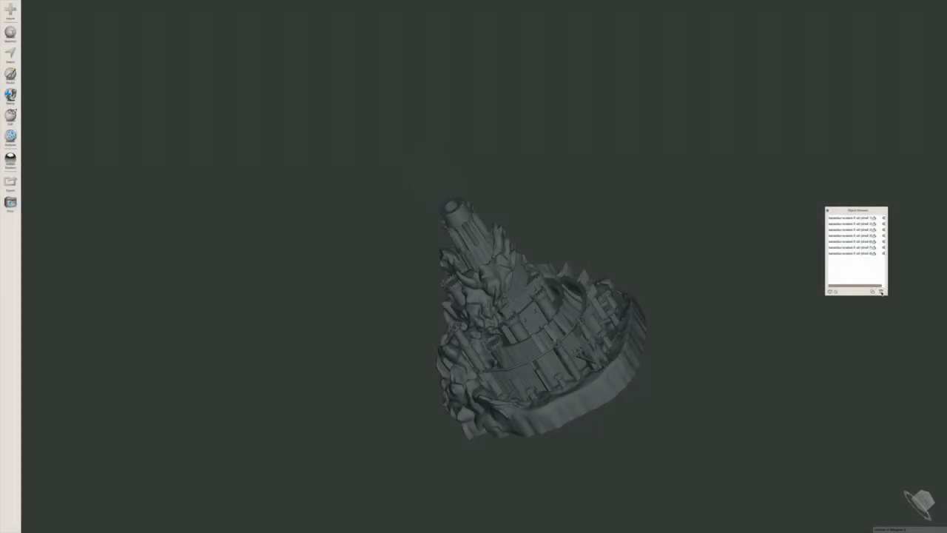
Export the fluted upper tower section as 2 in the same folder, and delete it from the scene.
click(460, 233)
click(10, 181)
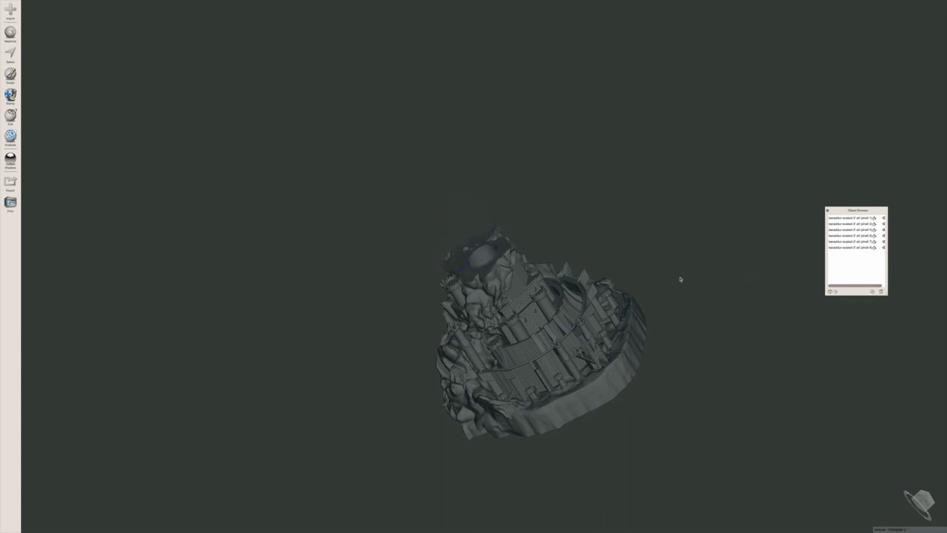
Export the rocky section directly above the base as 3 in STL Binary Format, and delete it from the scene.
click(482, 267)
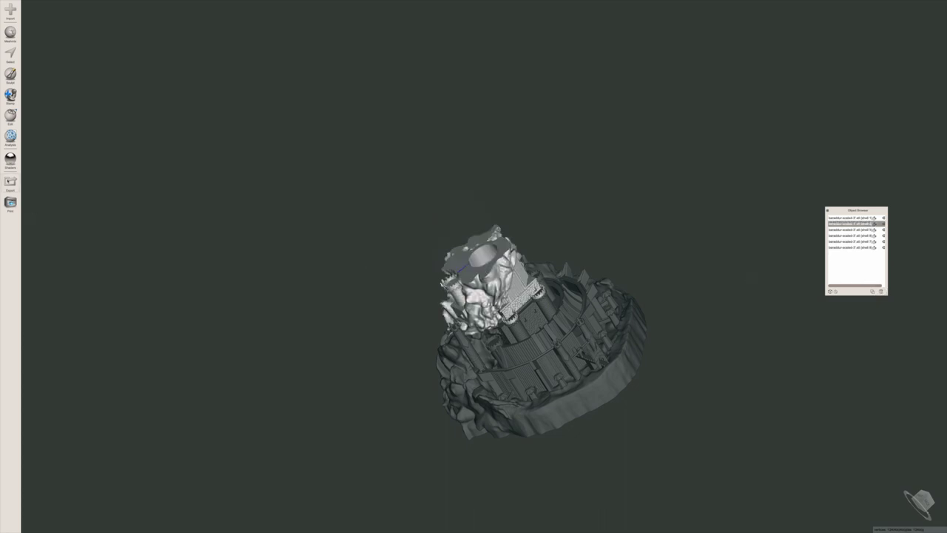
click(10, 181)
text(3)
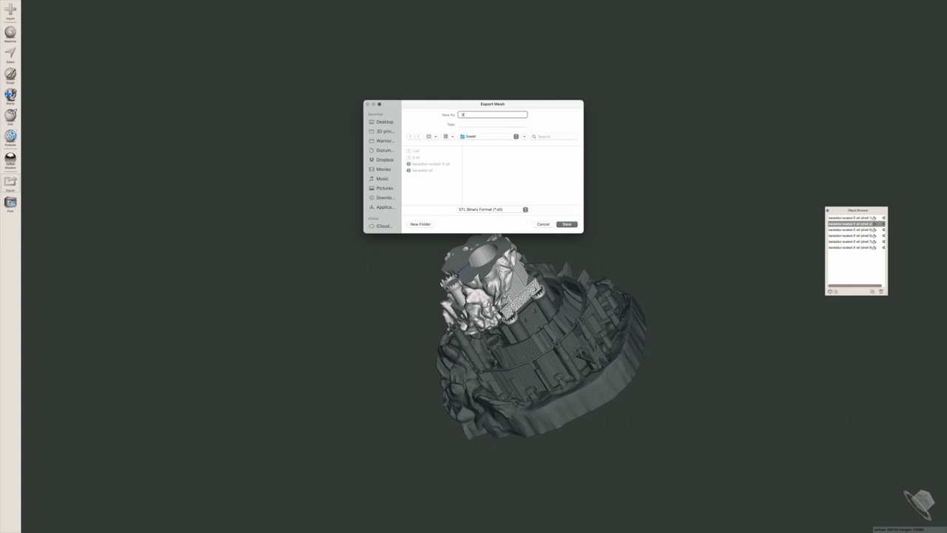
click(566, 223)
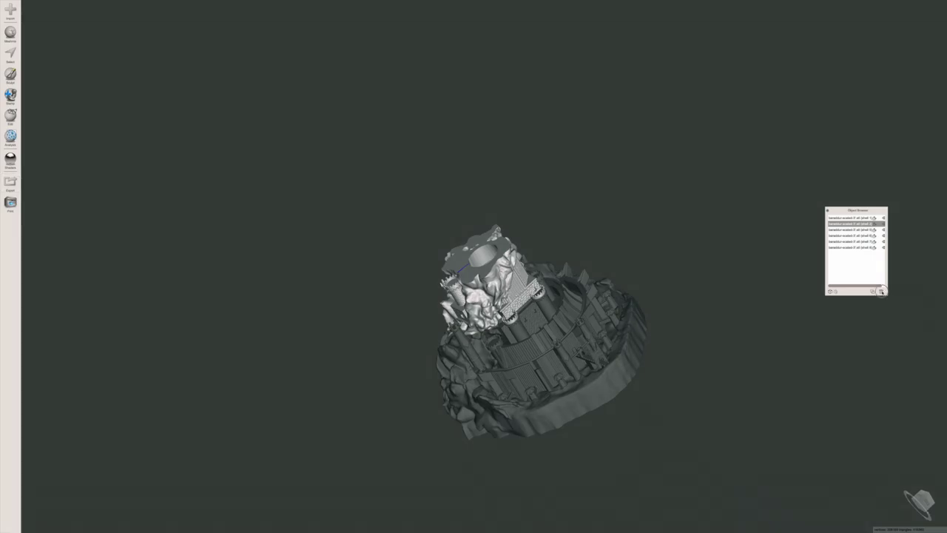
click(886, 291)
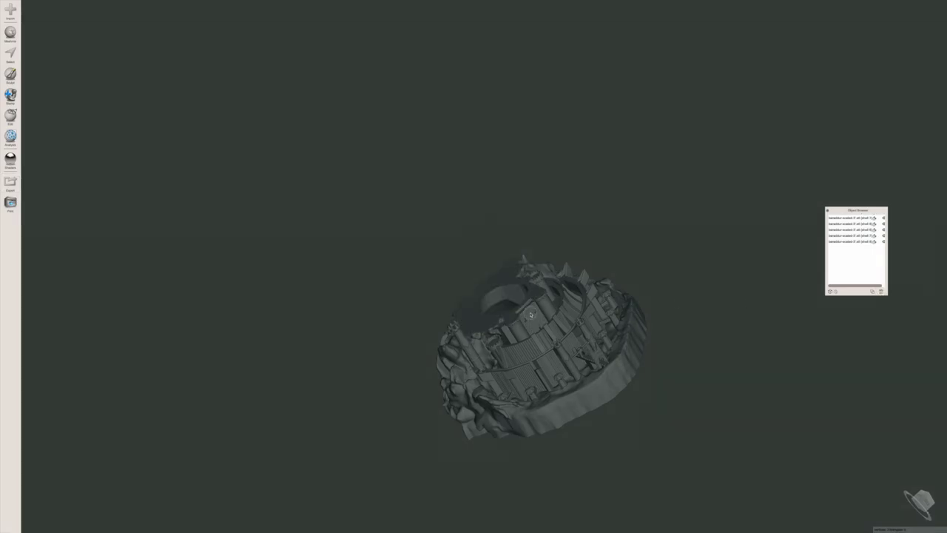
Try to export the small rock fragment beside the turret as 4, and delete the fragment from the scene.
click(850, 224)
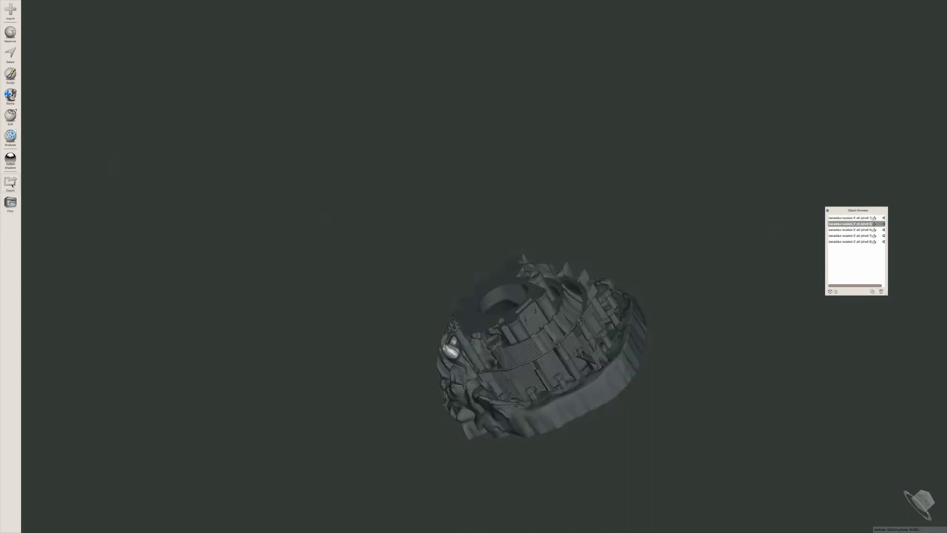
click(11, 183)
click(489, 114)
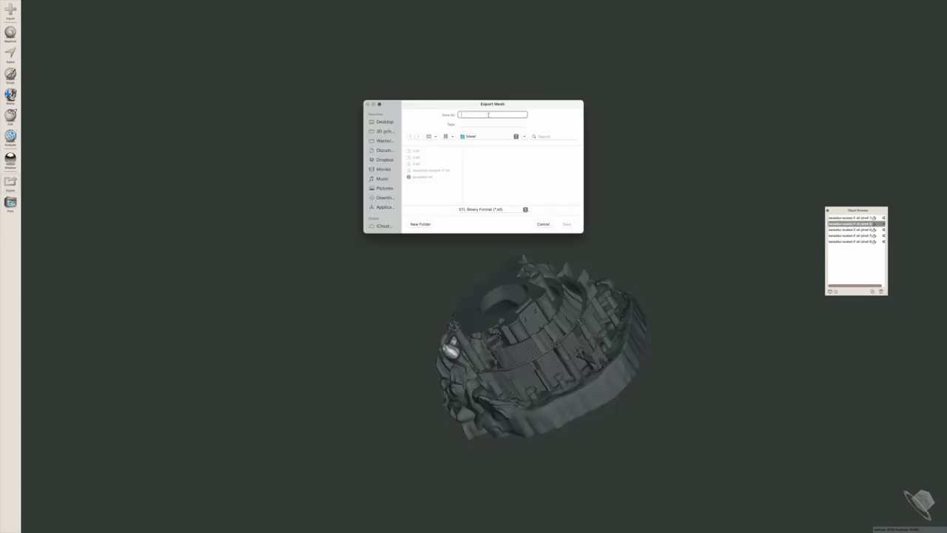
text(4)
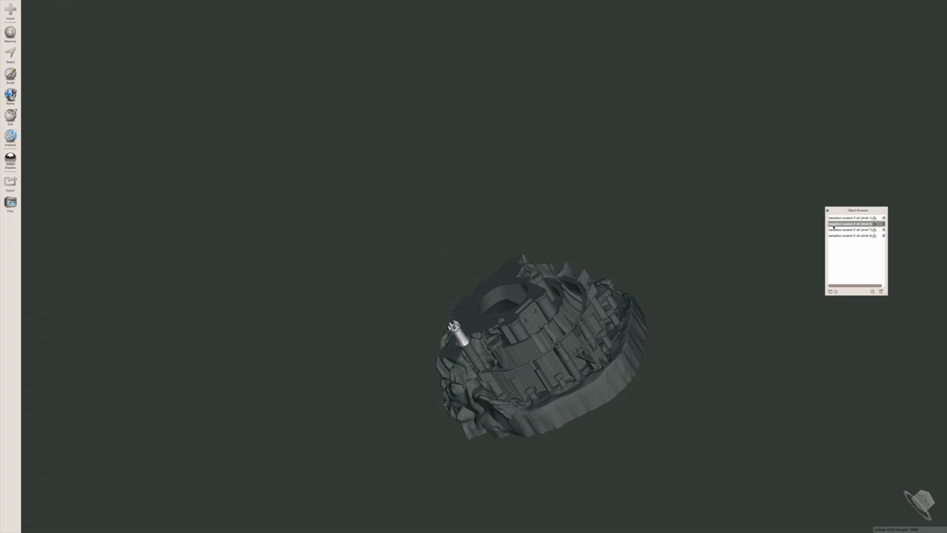
Export the small side turret as 4 in STL Binary Format, and delete it from the scene.
click(10, 182)
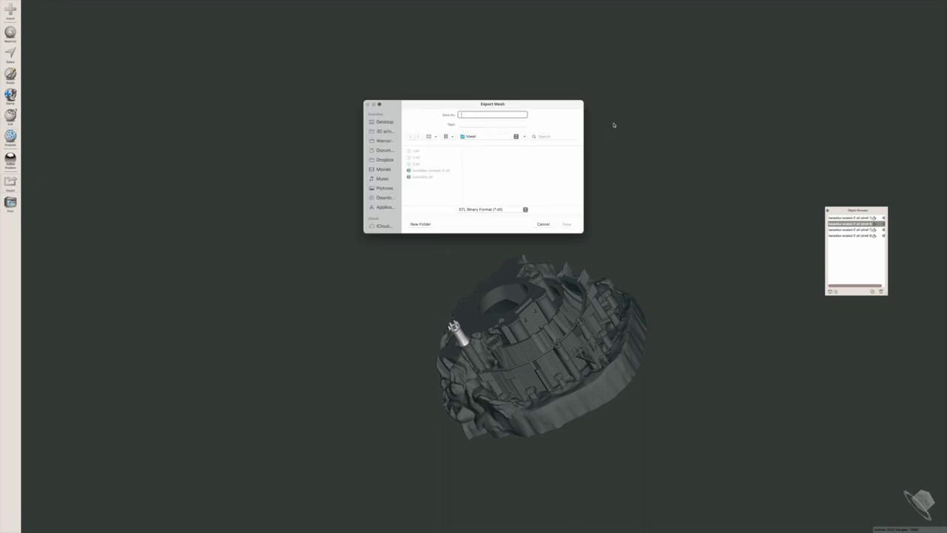
text(4)
click(575, 226)
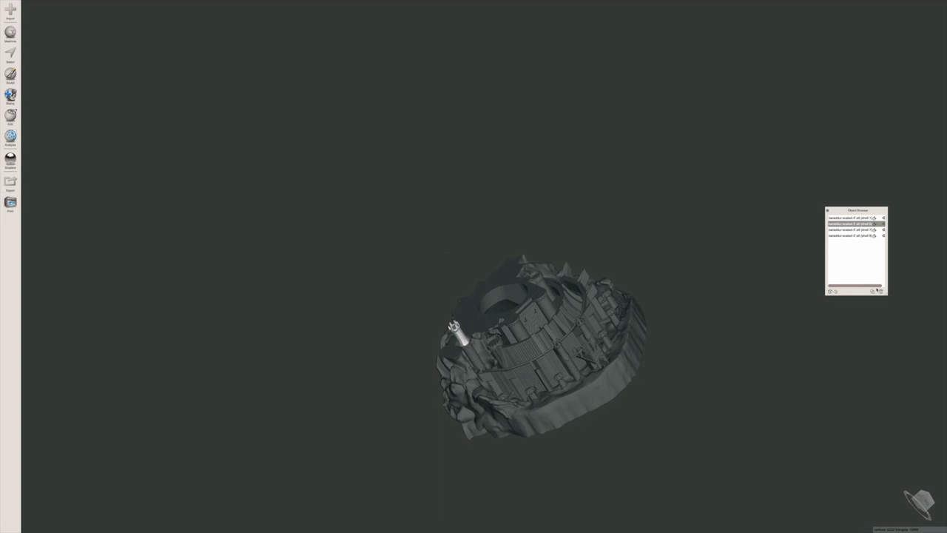
click(881, 291)
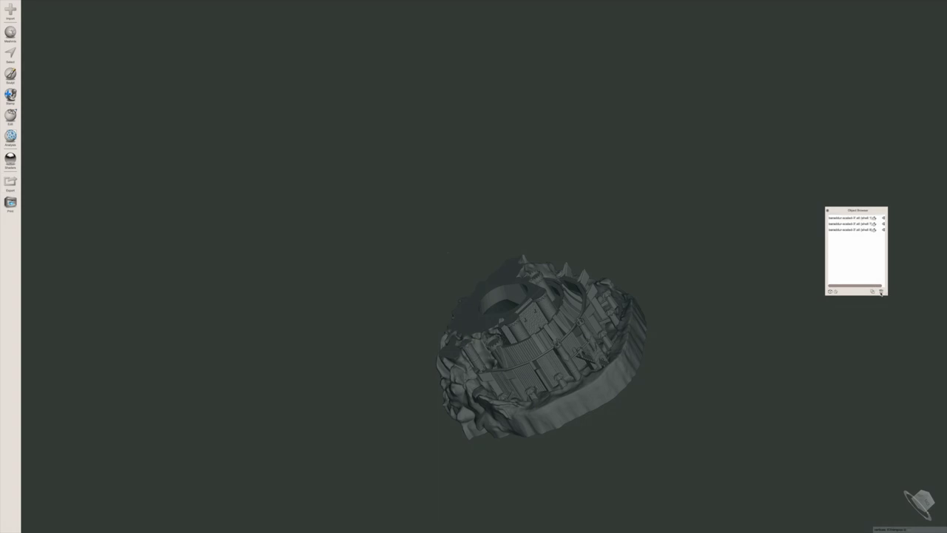
Delete the two leftover tiny shells so that only the large base shell remains.
click(842, 224)
click(881, 291)
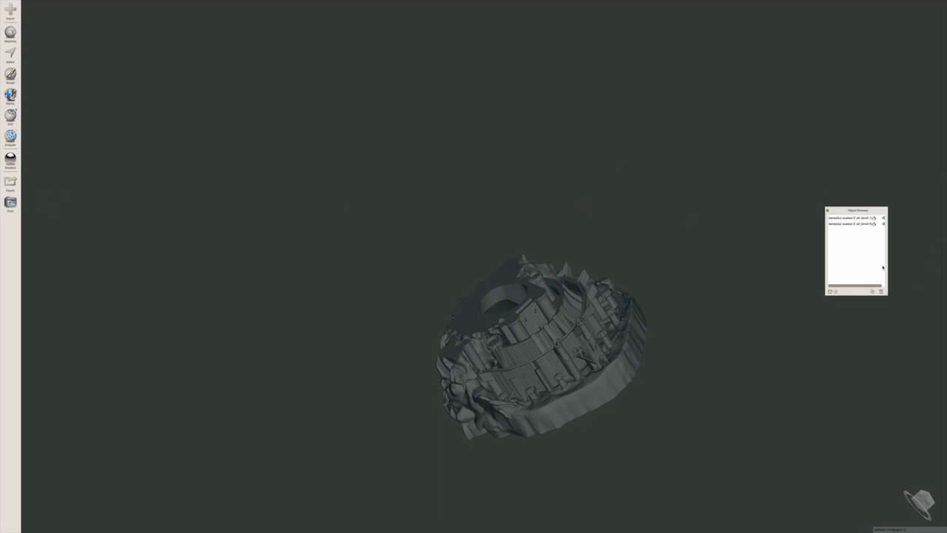
click(835, 224)
click(880, 290)
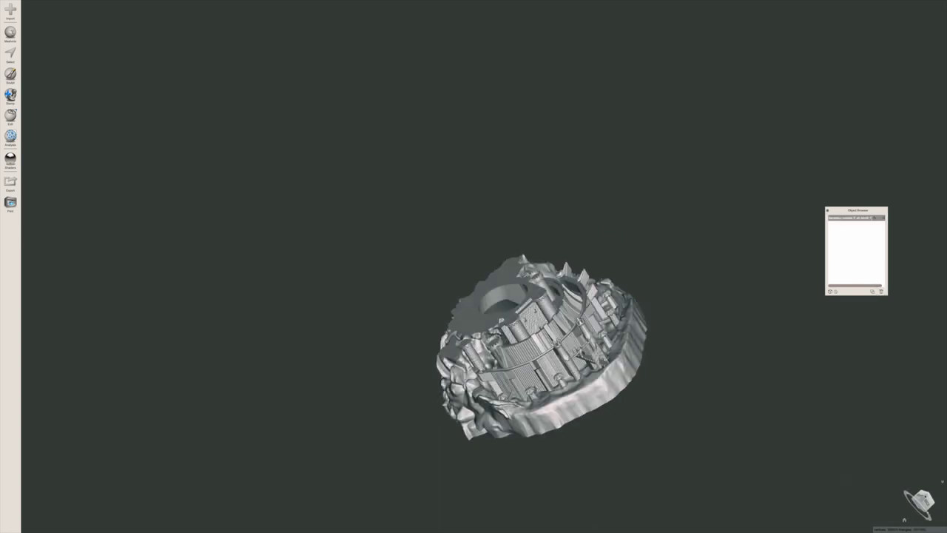
Cut the base through its middle with a Plane Cut at the default position, using Slice (Keep Both) and Remeshed Fill.
click(922, 501)
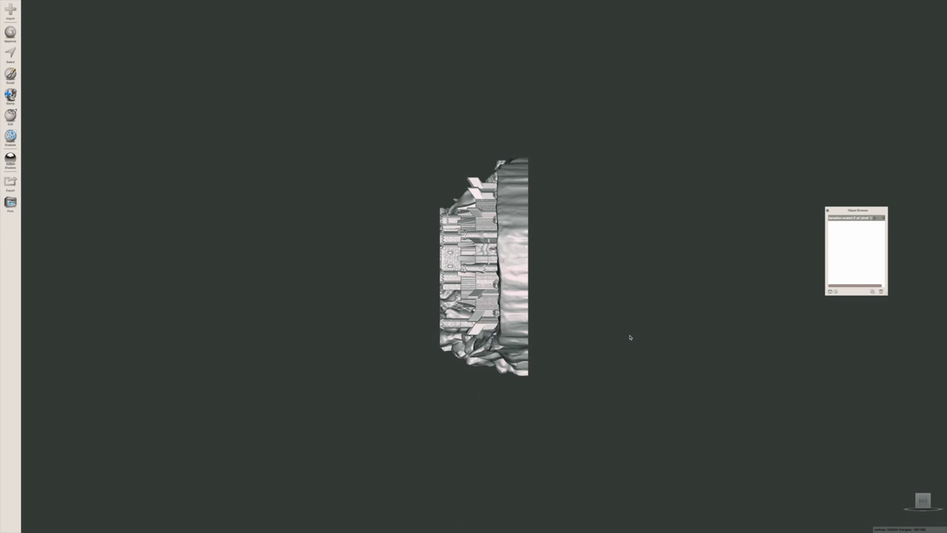
right_drag(630, 334, 333, 214)
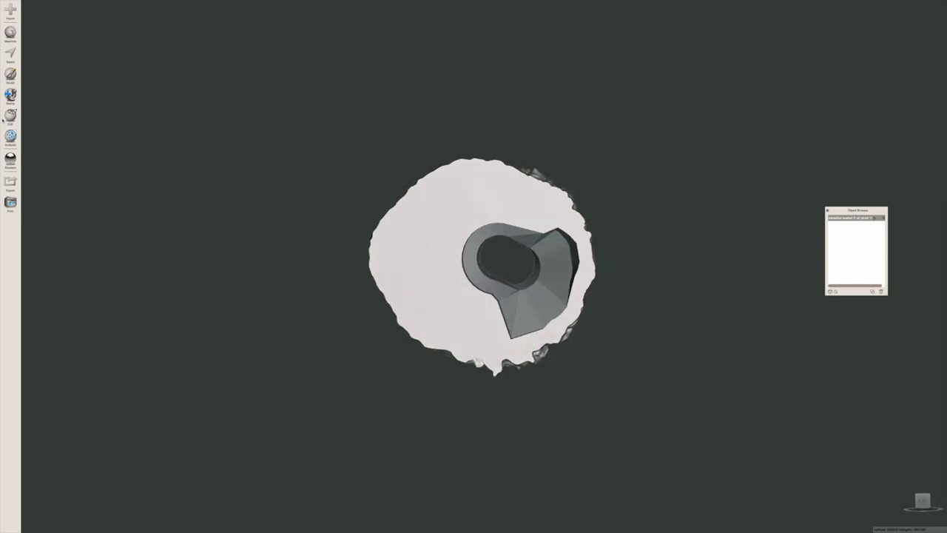
click(9, 117)
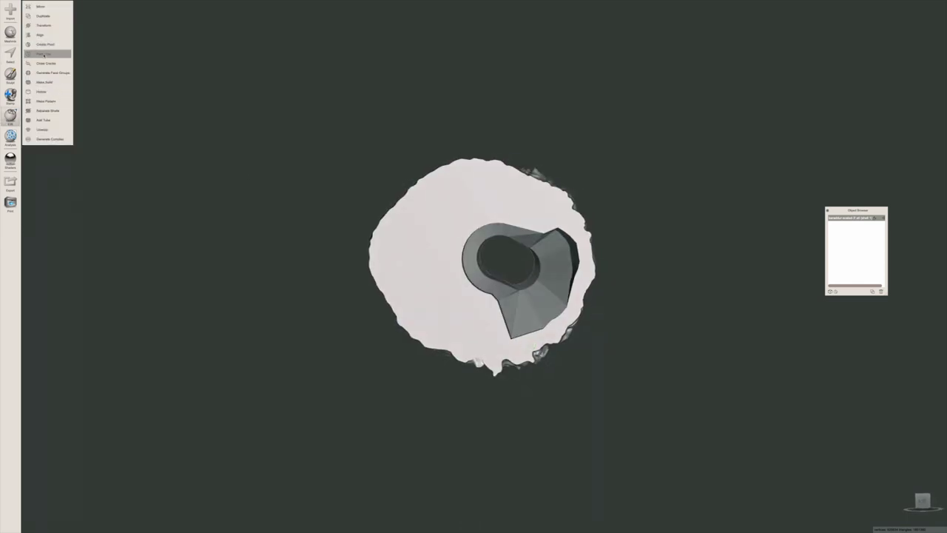
click(44, 55)
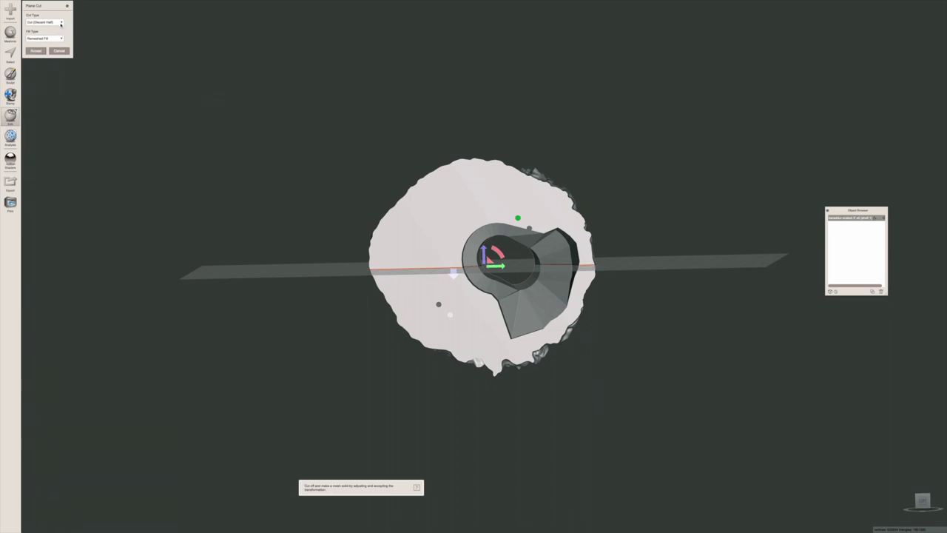
click(61, 22)
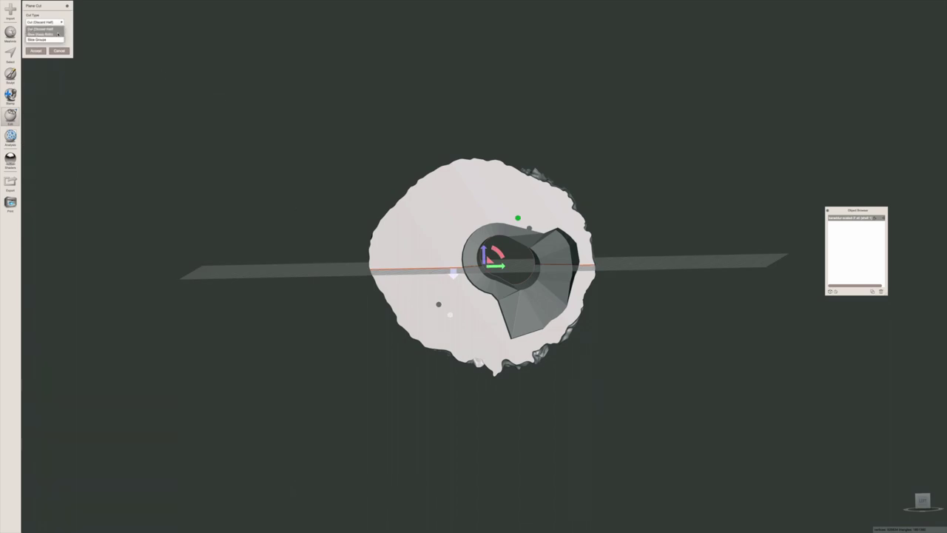
click(58, 34)
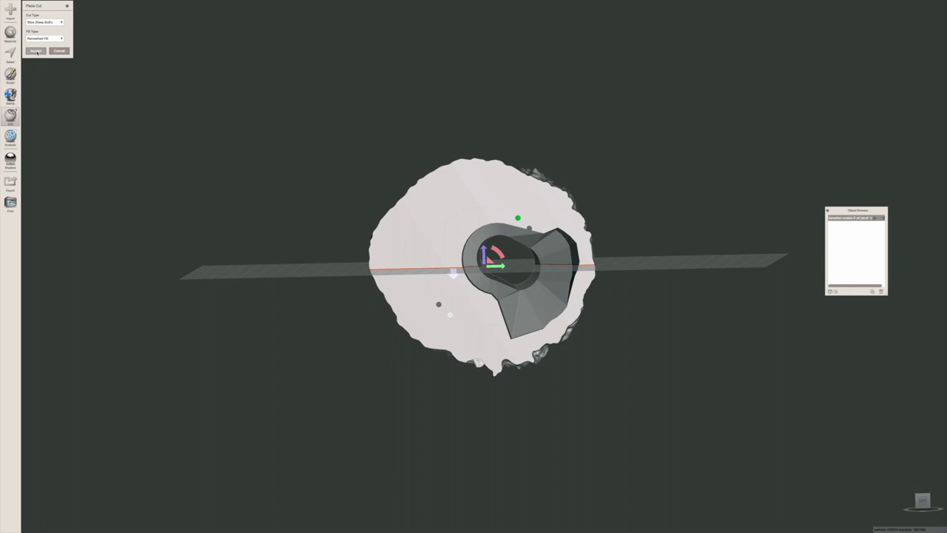
click(36, 51)
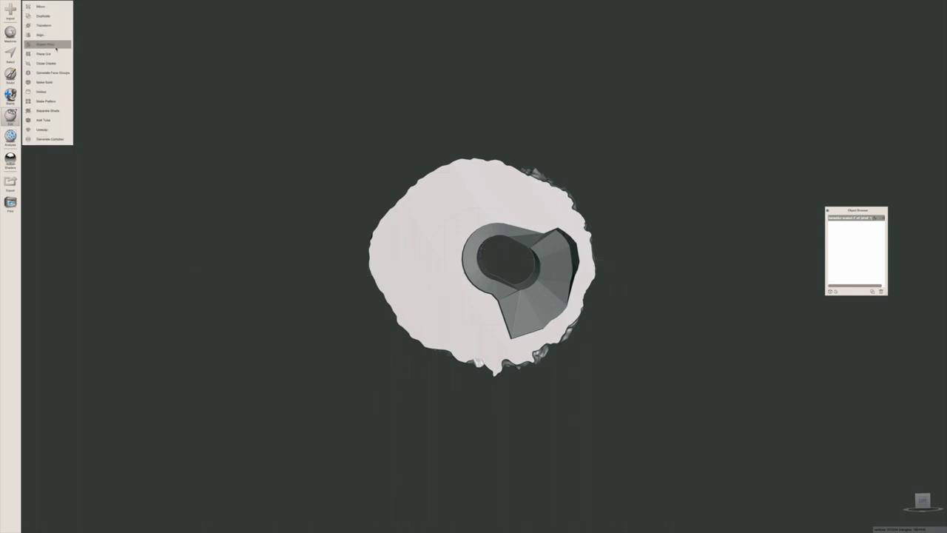
Align the base's center point to World Origin / X-up with Translate and Rotate, turning it a quarter turn for the second cut.
click(40, 35)
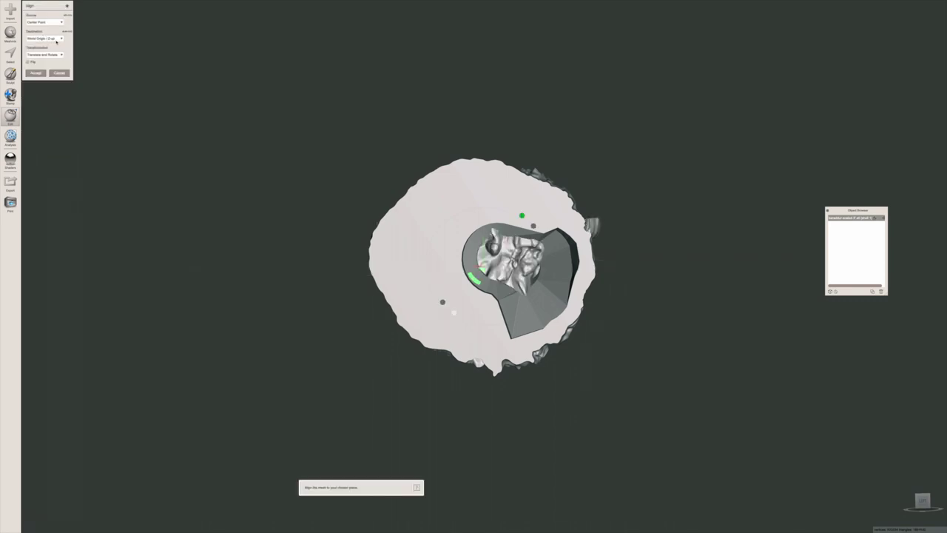
click(57, 40)
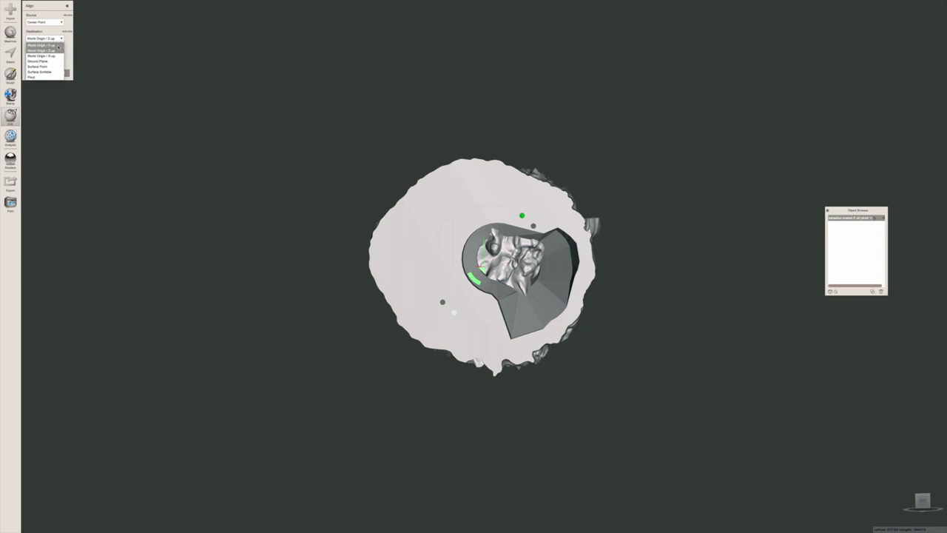
click(59, 47)
click(60, 38)
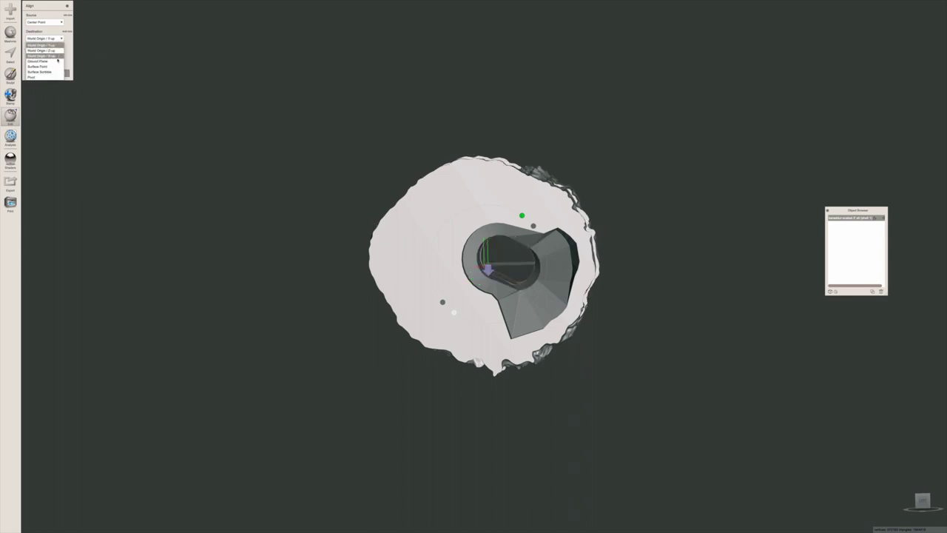
click(45, 56)
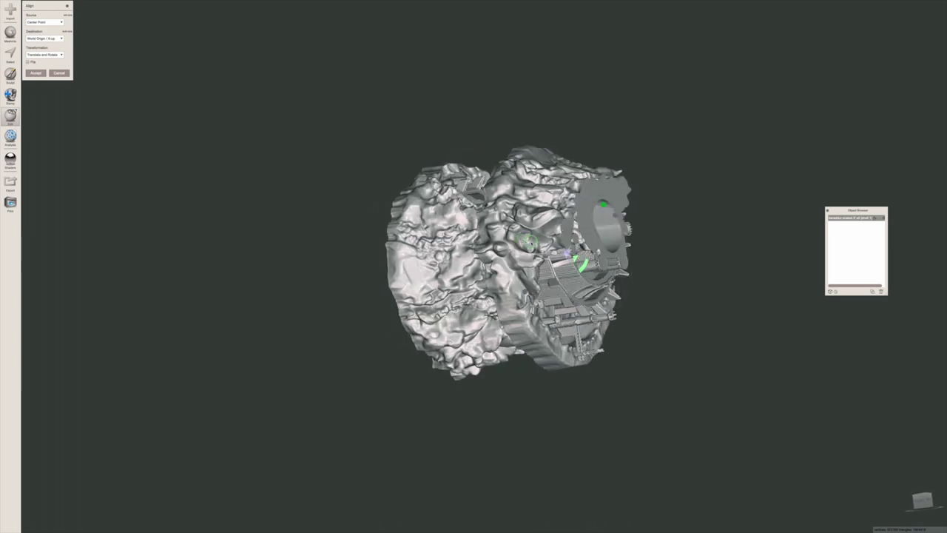
click(36, 74)
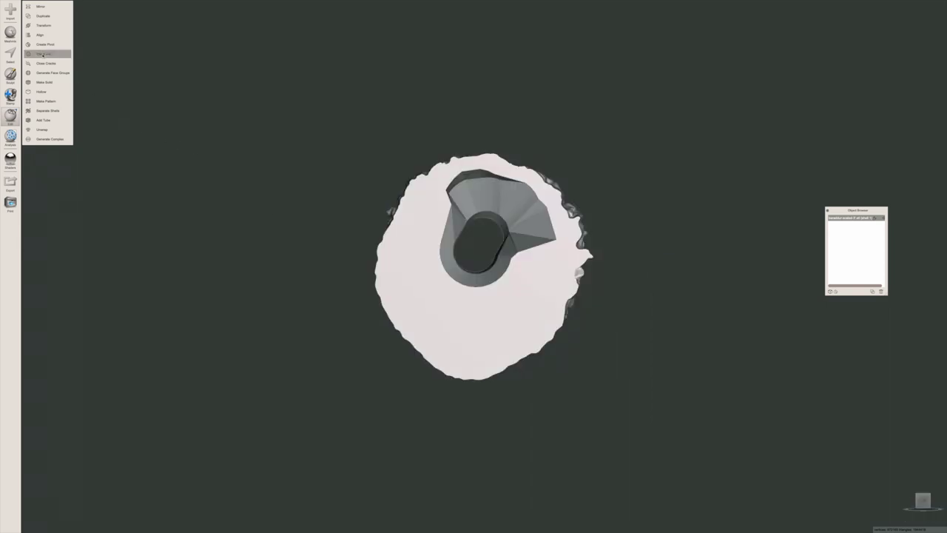
Cut the rotated base into quarters with a Plane Cut at the default position, using Slice (Keep Both) and Remeshed Fill.
click(43, 54)
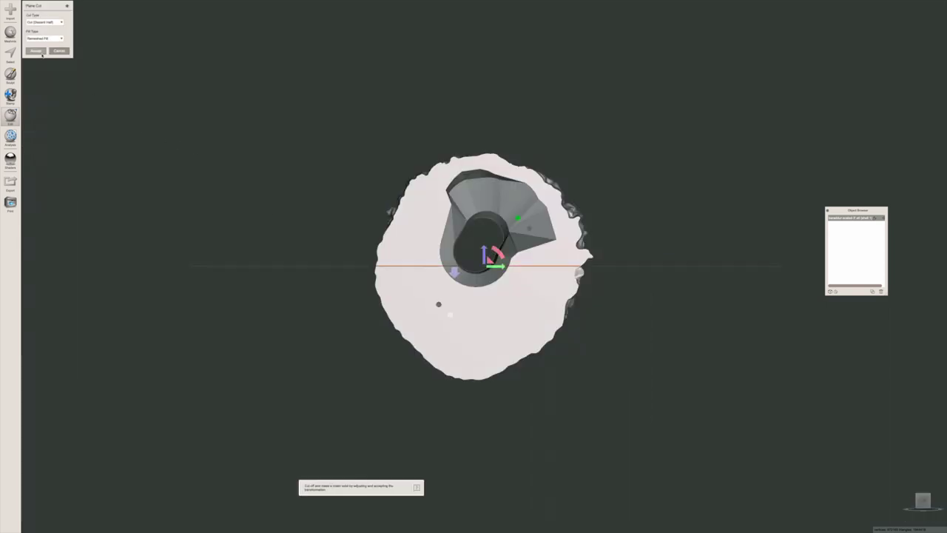
click(56, 22)
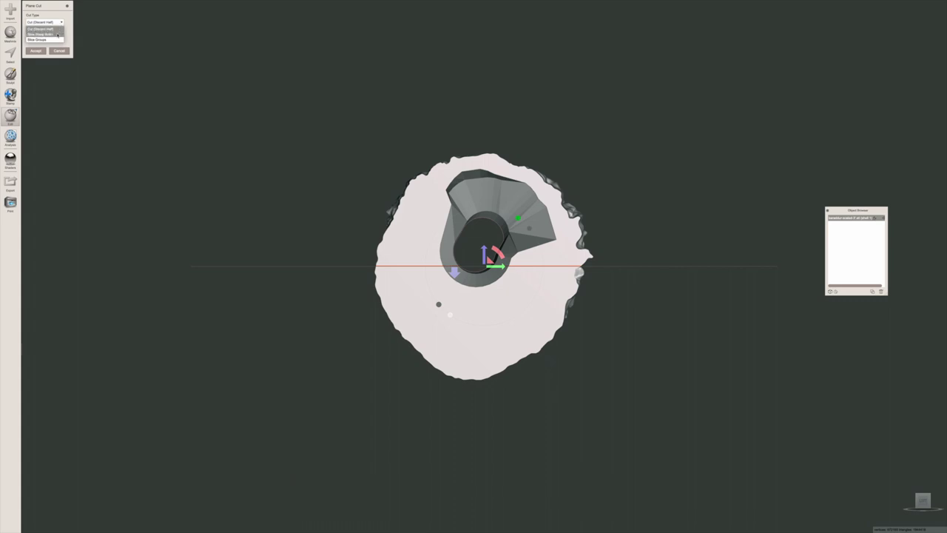
click(57, 34)
click(39, 50)
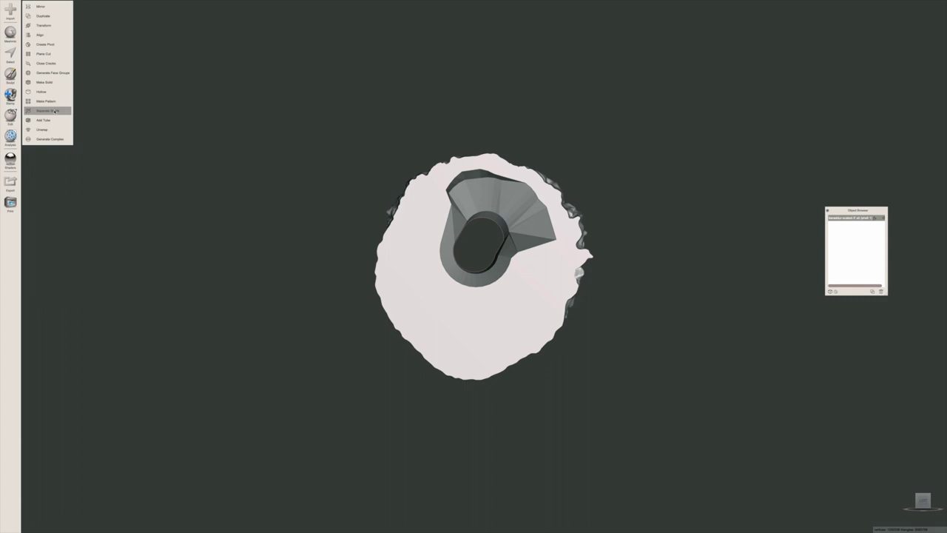
Separate the sliced base into individual shells and go through them to identify the four quarters.
click(54, 110)
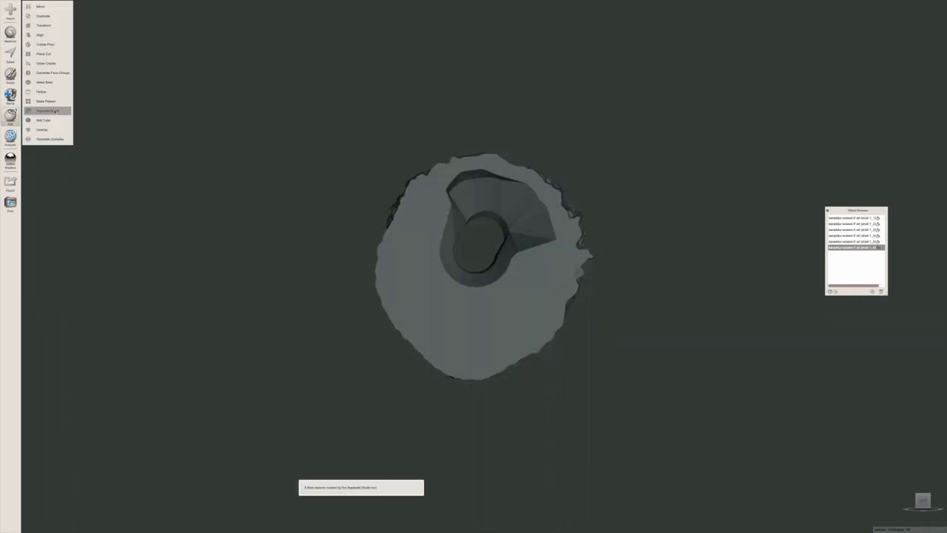
click(852, 220)
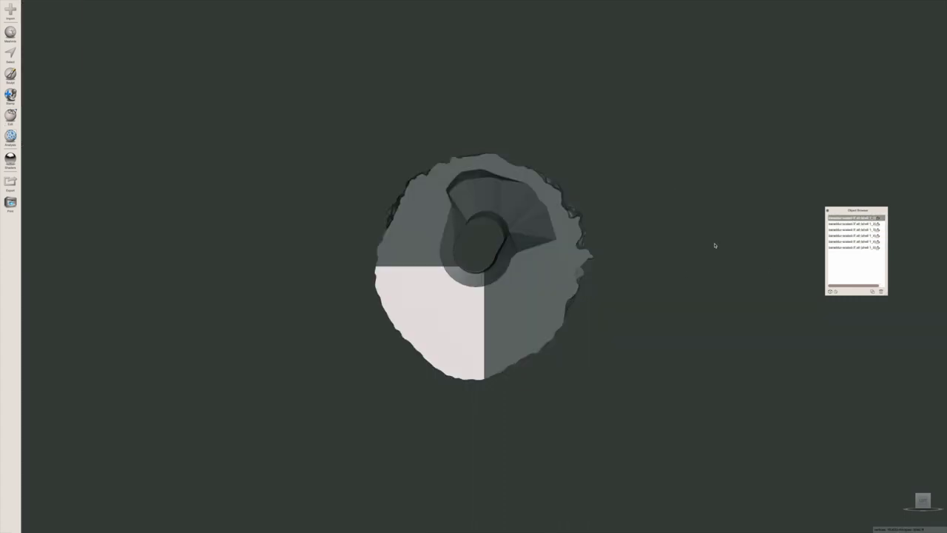
click(851, 223)
click(846, 229)
click(846, 235)
click(846, 241)
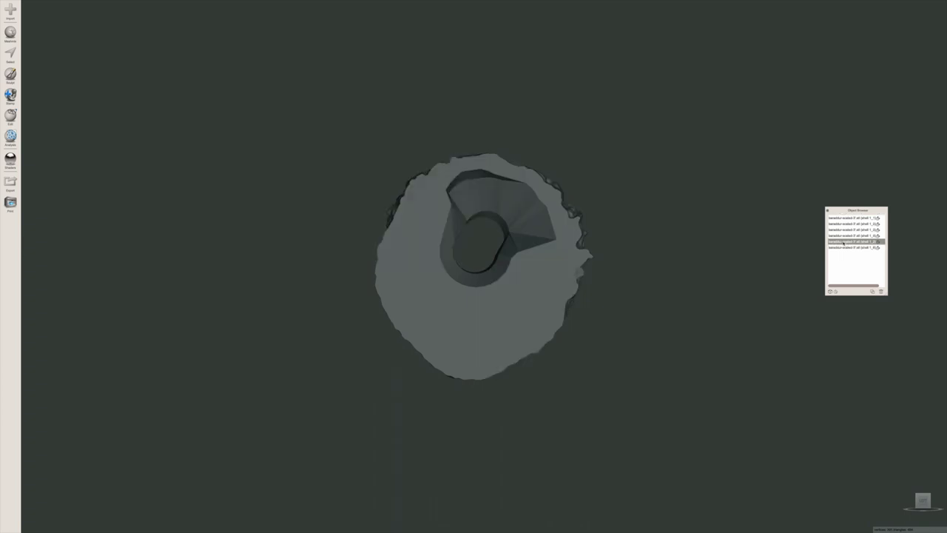
Locate the last two shells on the model and delete them, keeping only the four base quarters.
right_drag(643, 214, 624, 355)
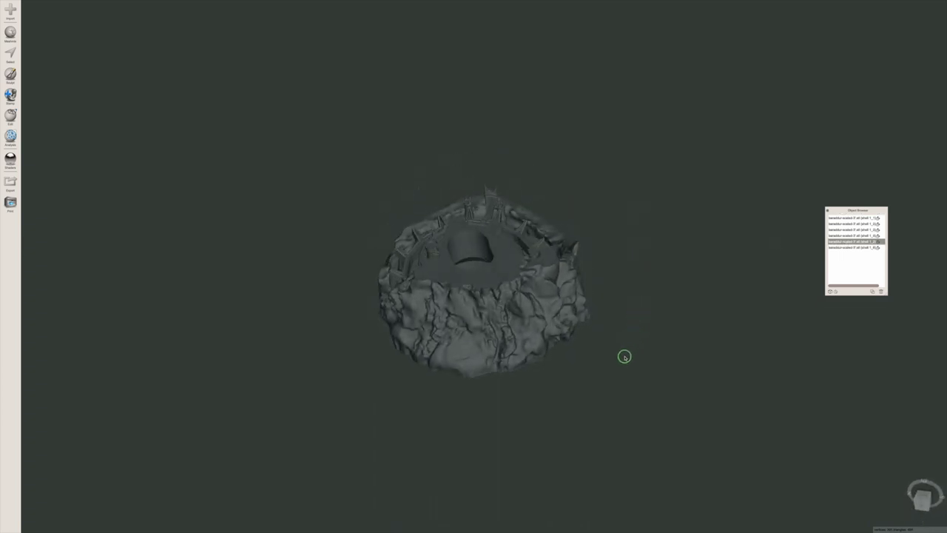
click(841, 248)
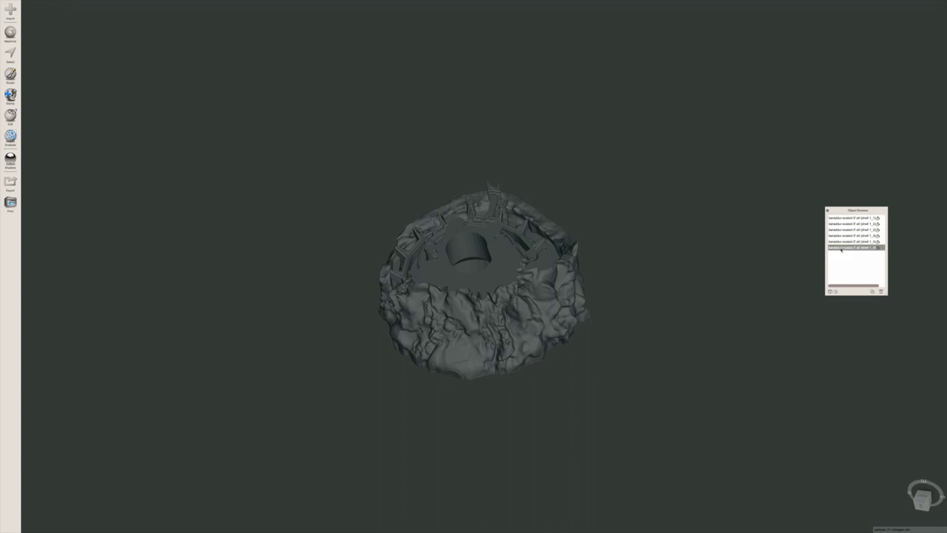
right_drag(701, 213, 736, 222)
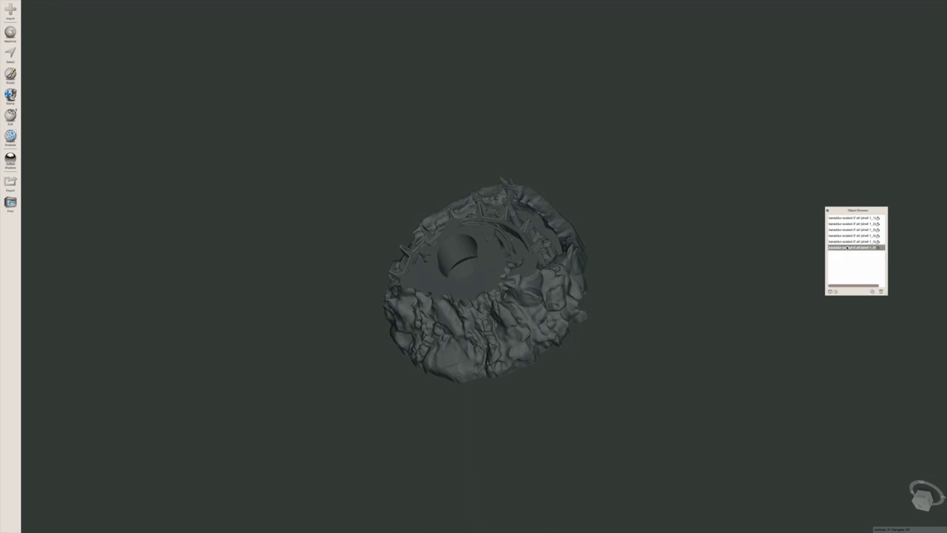
right_drag(658, 274, 360, 317)
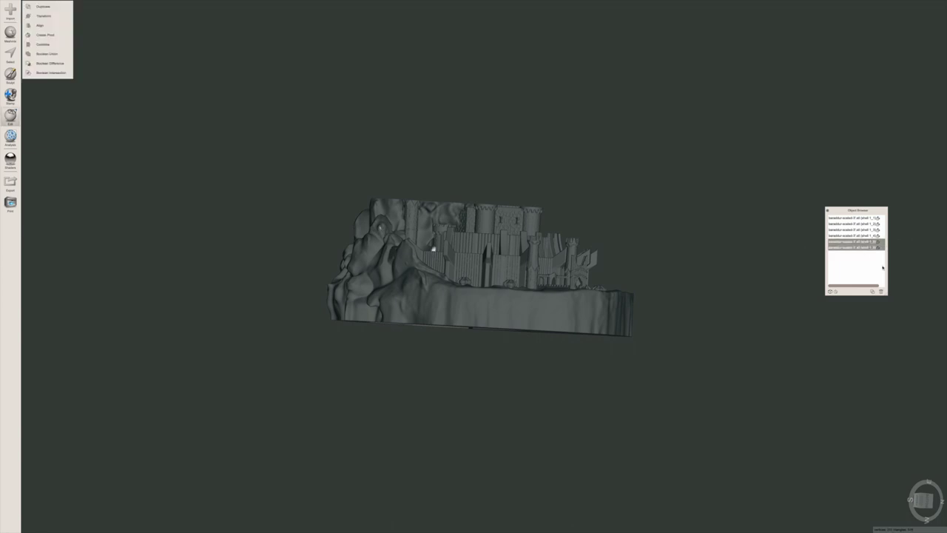
click(881, 291)
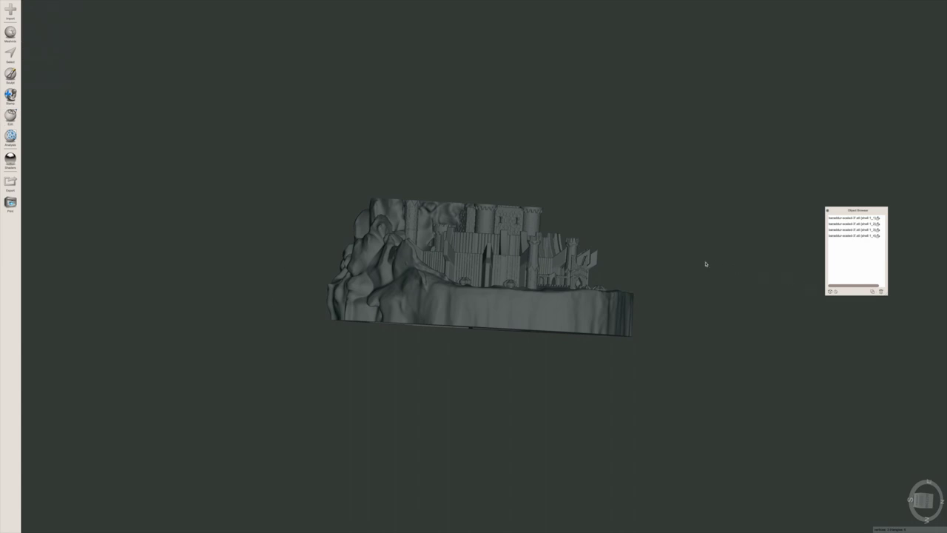
Export the first quarter, containing the gate, as 6 in STL Binary Format and delete it from the scene.
right_drag(706, 264, 666, 259)
click(828, 218)
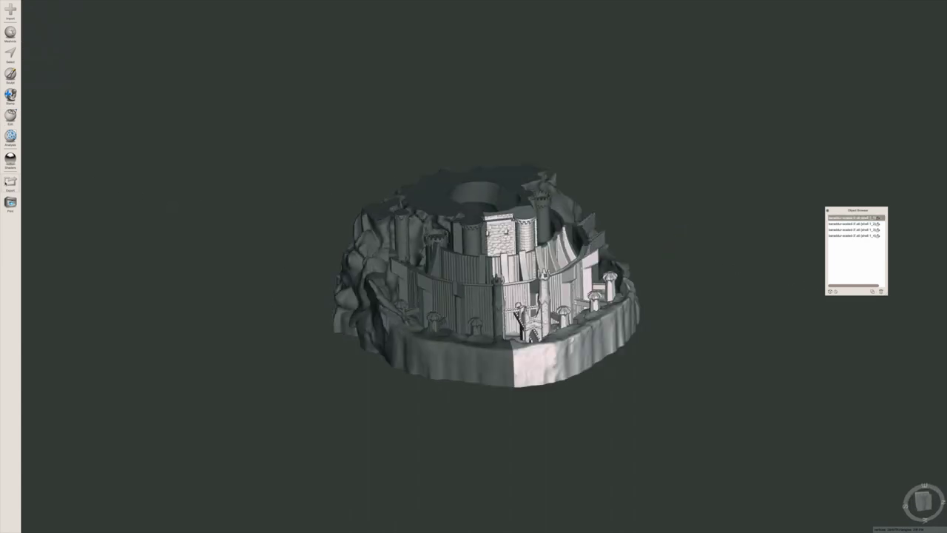
click(11, 182)
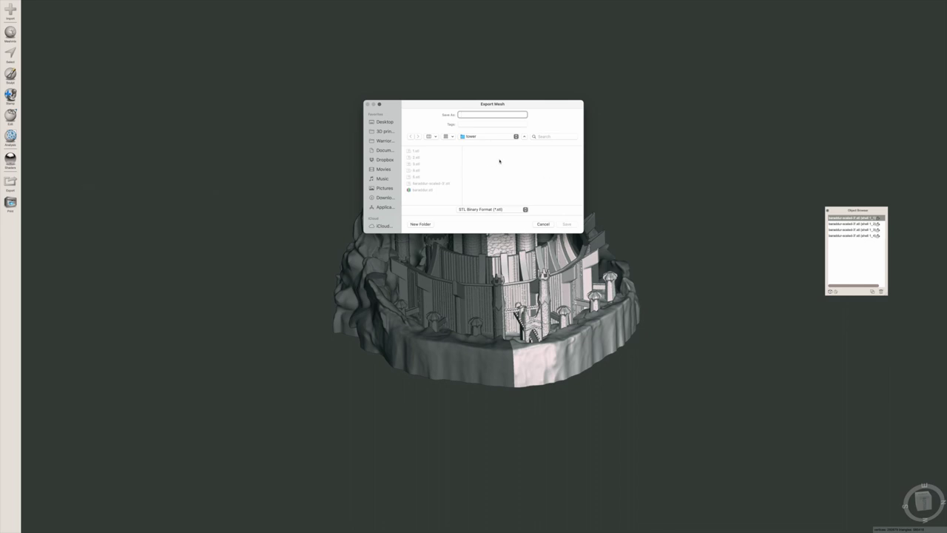
text(6)
click(562, 224)
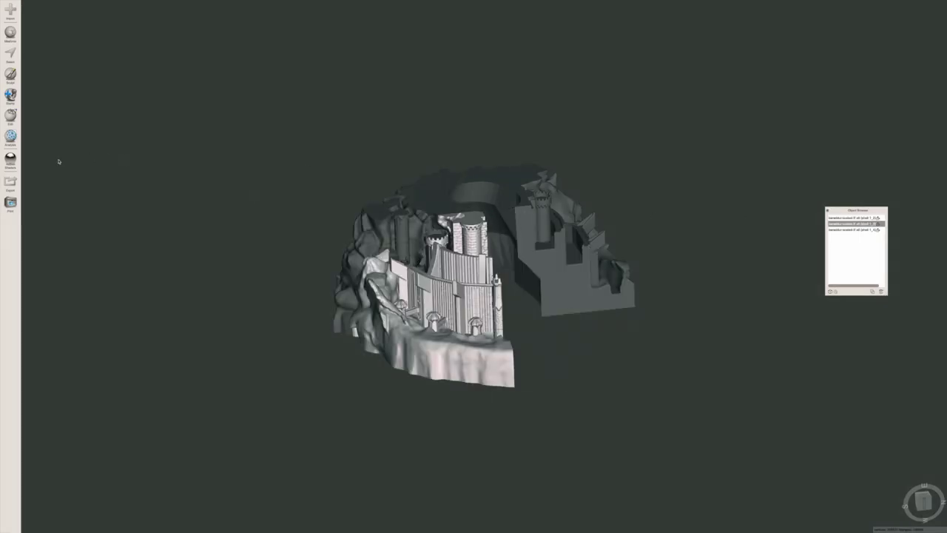
Export the adjoining front quarter with the curved ribbed walls as 7 in STL Binary Format and delete it.
key(super+e)
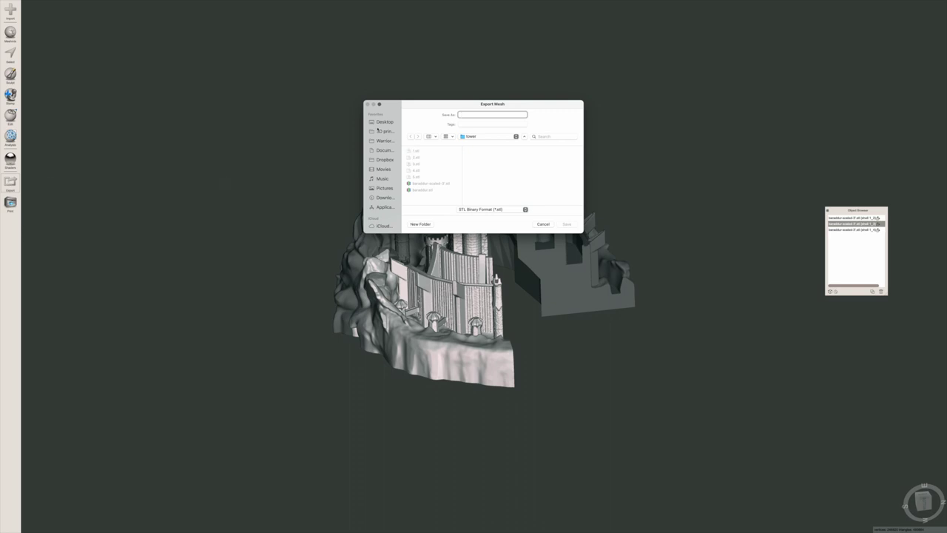
text(7)
click(567, 224)
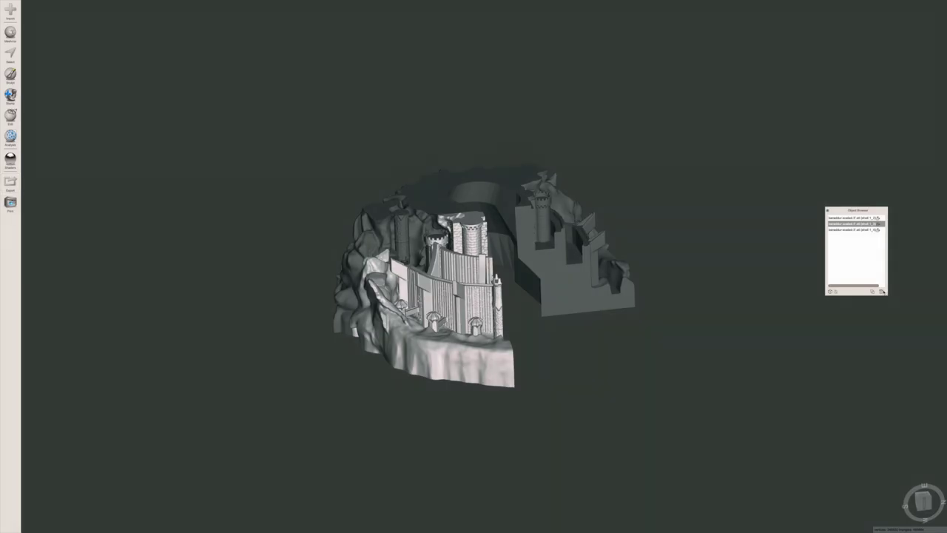
key(Delete)
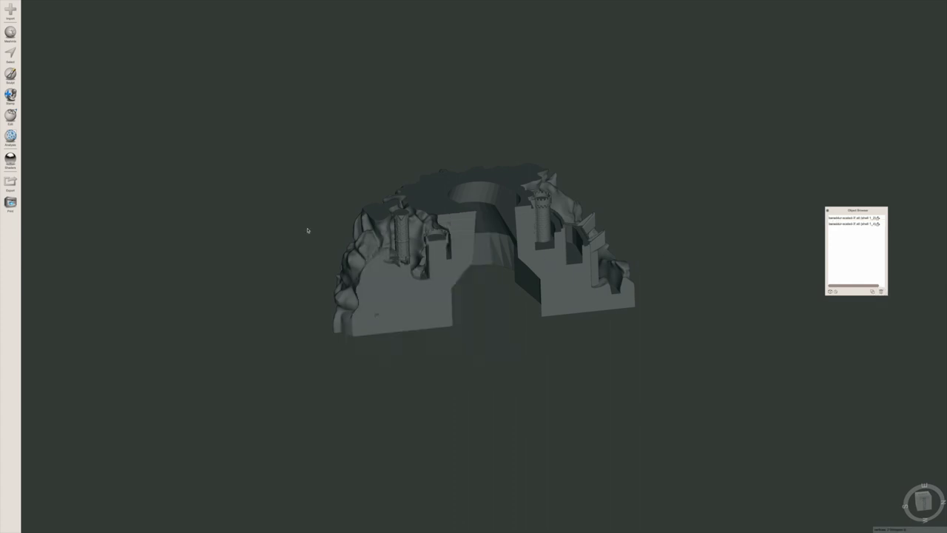
Export the rear quarter with the rocky outer side as 8 in STL Binary Format and delete it.
click(395, 241)
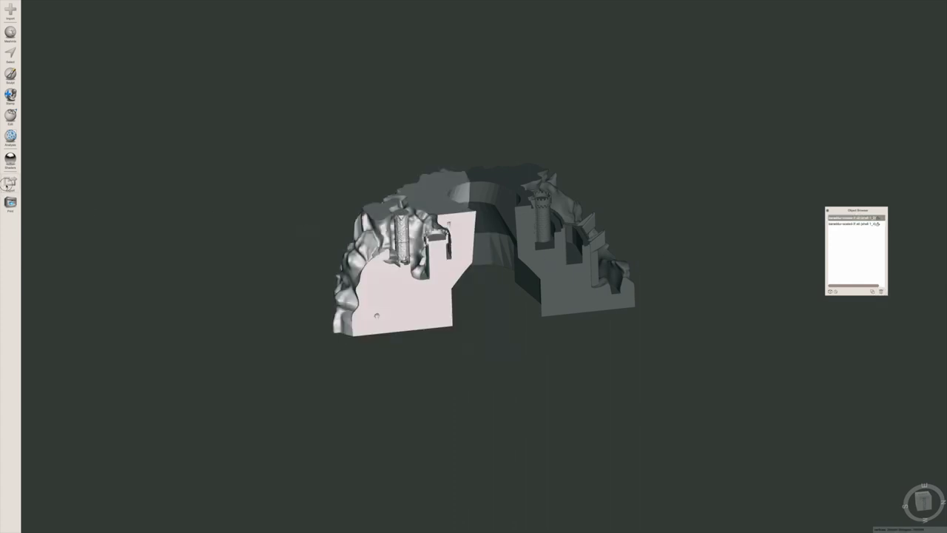
click(8, 185)
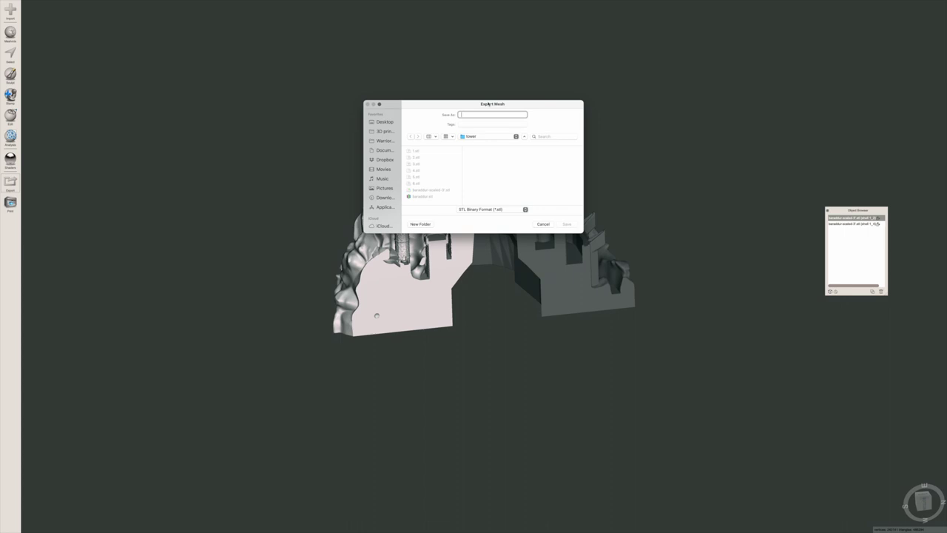
text(8)
click(566, 223)
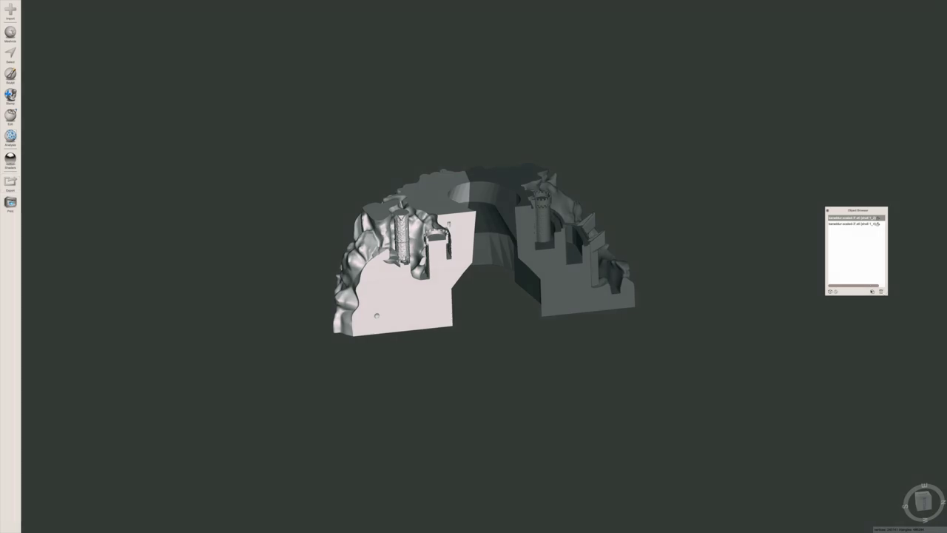
click(880, 292)
Inspect the last remaining quarter from several sides, export it as 9 in STL Binary Format, and delete it.
right_drag(765, 273, 667, 214)
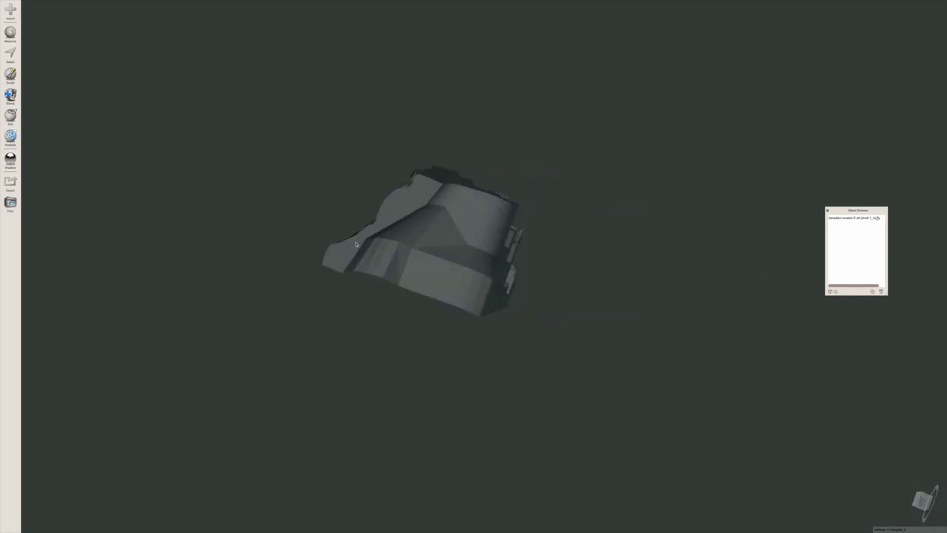
right_drag(669, 236, 423, 222)
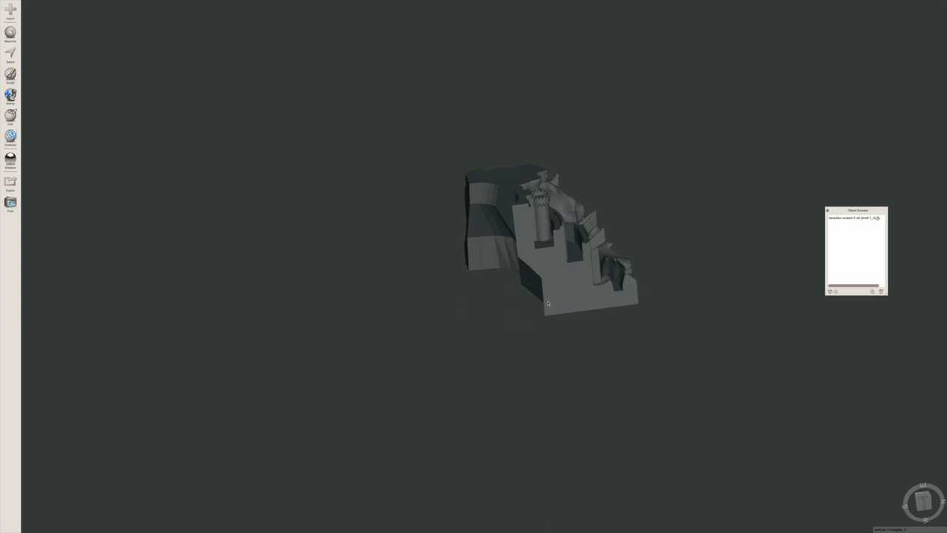
mouse_move(484, 275)
right_down()
mouse_move(520, 290)
mouse_move(446, 288)
mouse_move(474, 262)
mouse_move(481, 268)
right_up()
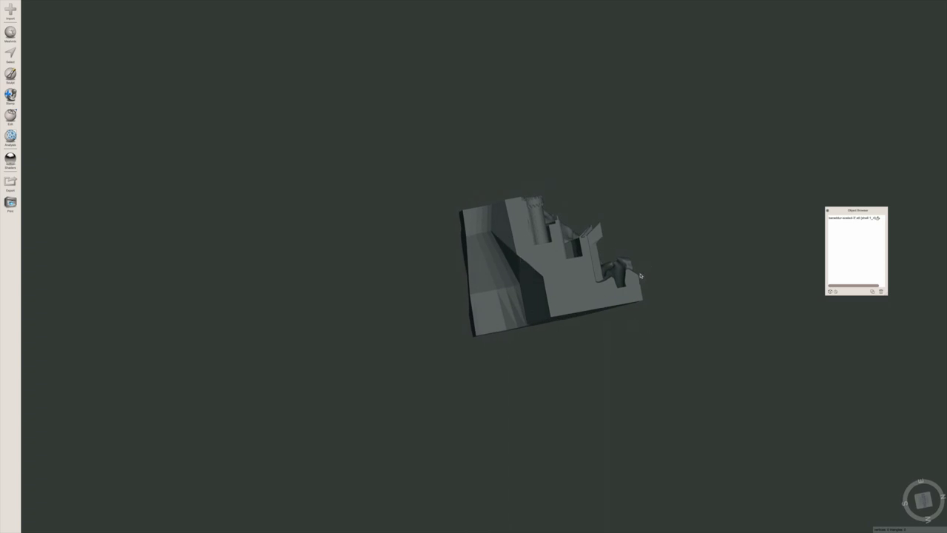
right_drag(682, 275, 647, 301)
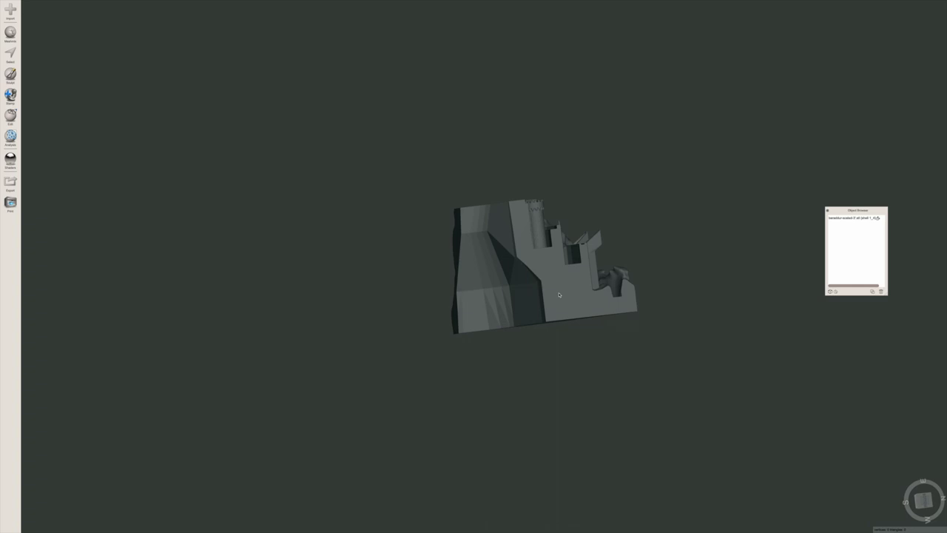
right_drag(695, 275, 642, 299)
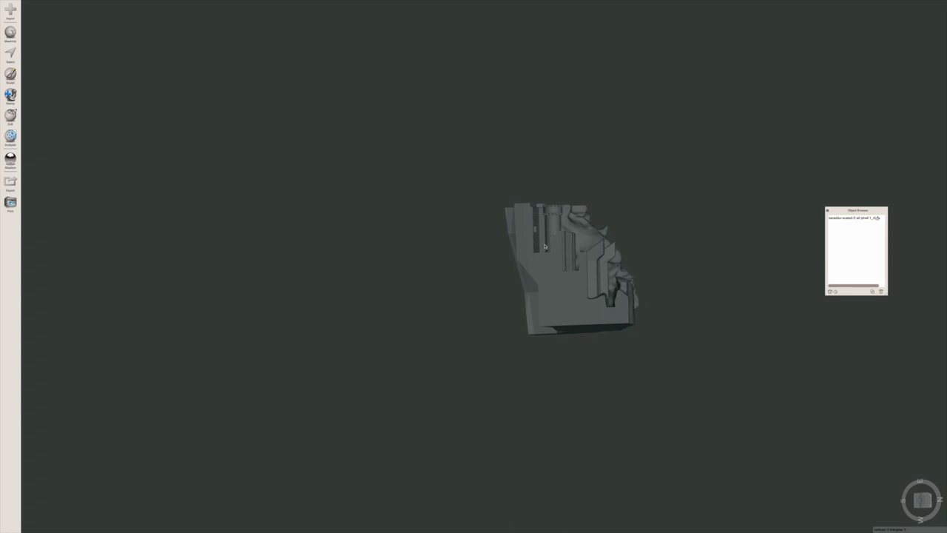
mouse_move(640, 318)
right_down()
mouse_move(668, 303)
mouse_move(646, 317)
mouse_move(600, 317)
mouse_move(644, 314)
right_up()
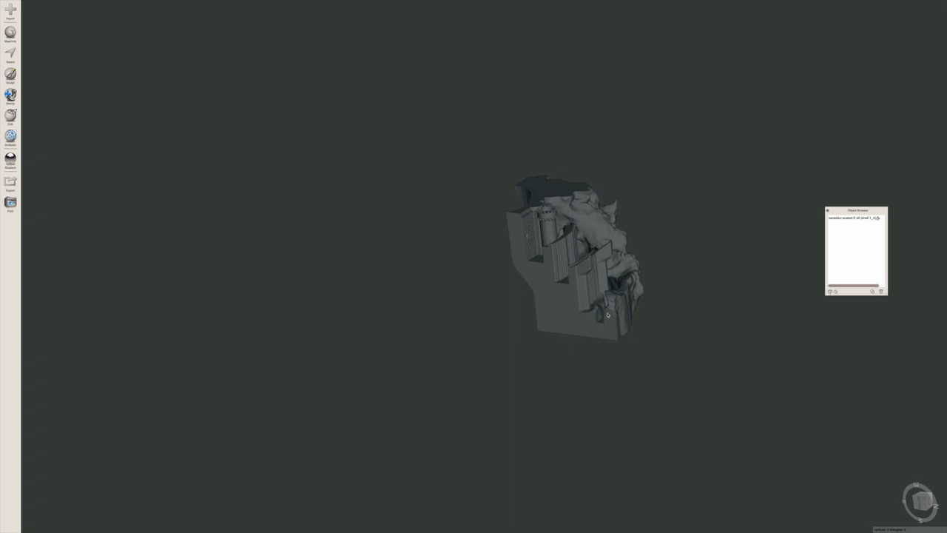
click(572, 286)
click(10, 181)
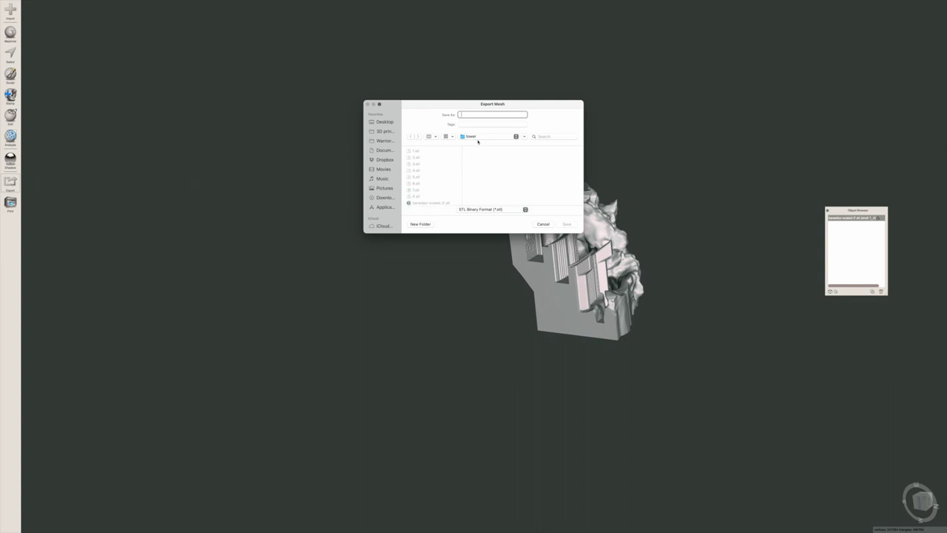
text(8)
click(567, 223)
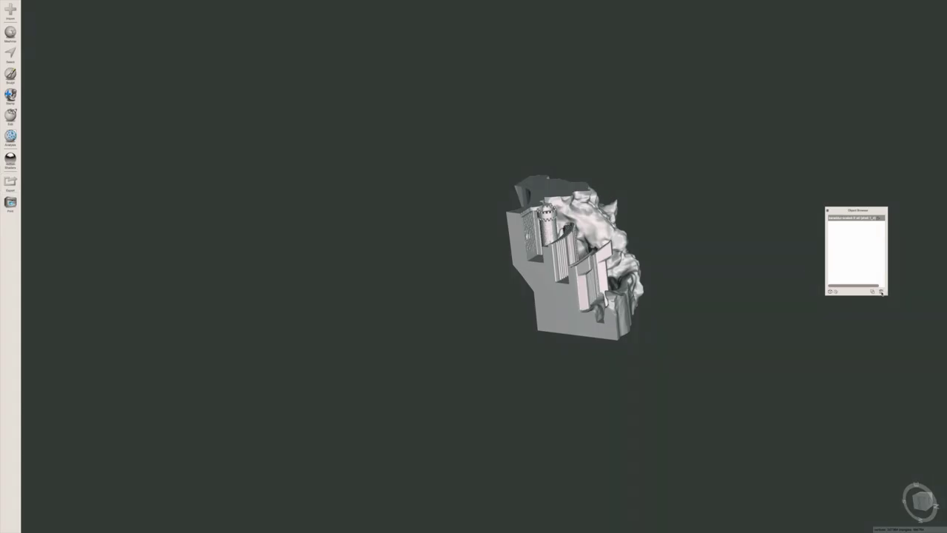
click(881, 293)
Switch from Meshmixer to Simplify3D, with the folder of exported STL sections open beside it.
mouse_move(29, 4)
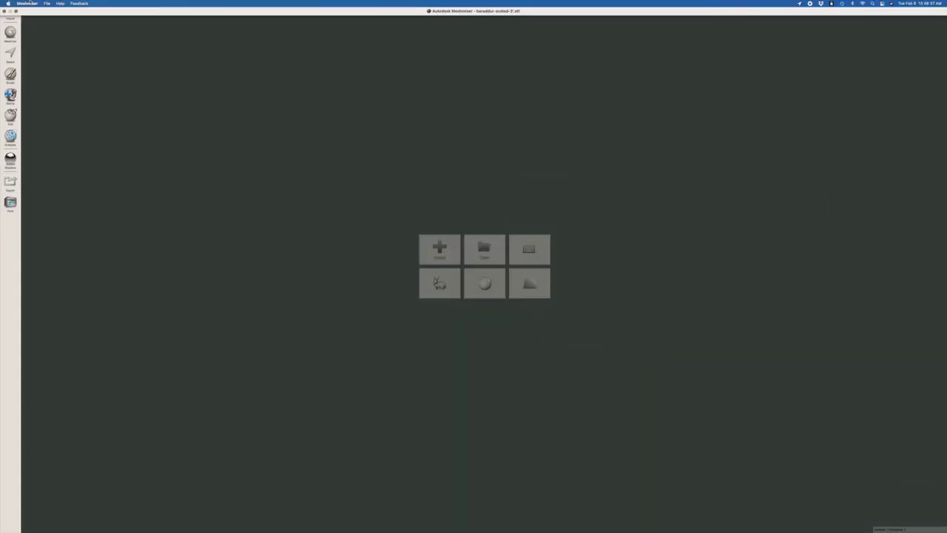
key(super+Tab)
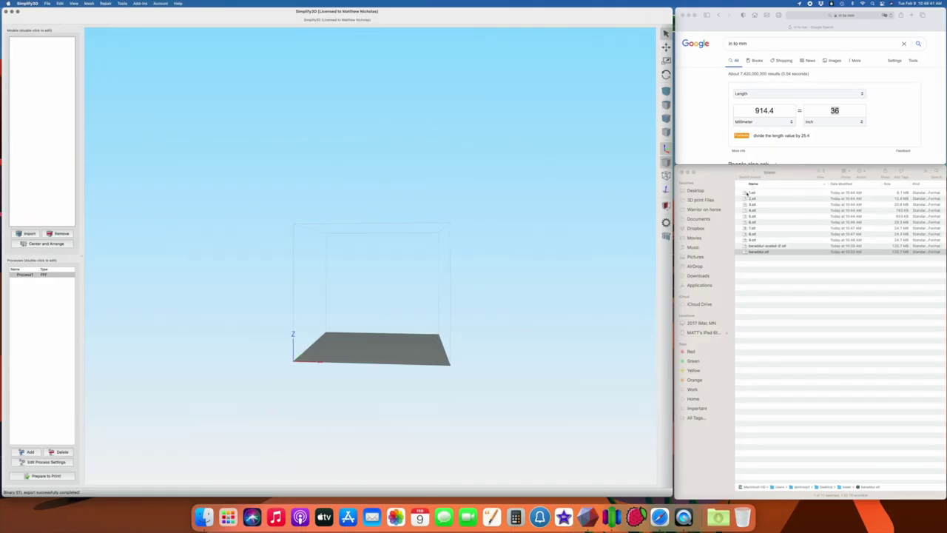
Import 1.stl into the build volume and place its flat ring-shaped bottom surface on the bed so the section stands upright.
drag(749, 193, 372, 319)
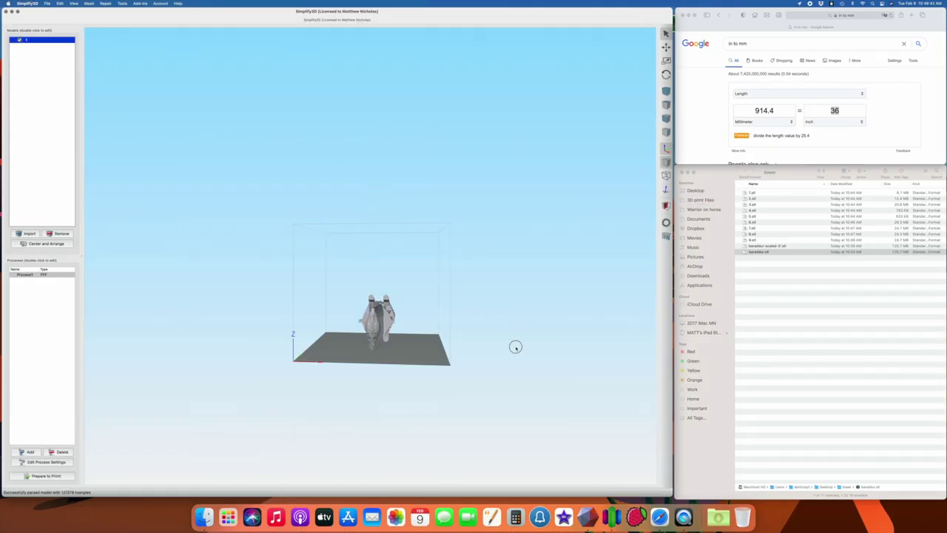
drag(513, 345, 417, 350)
key(super+p)
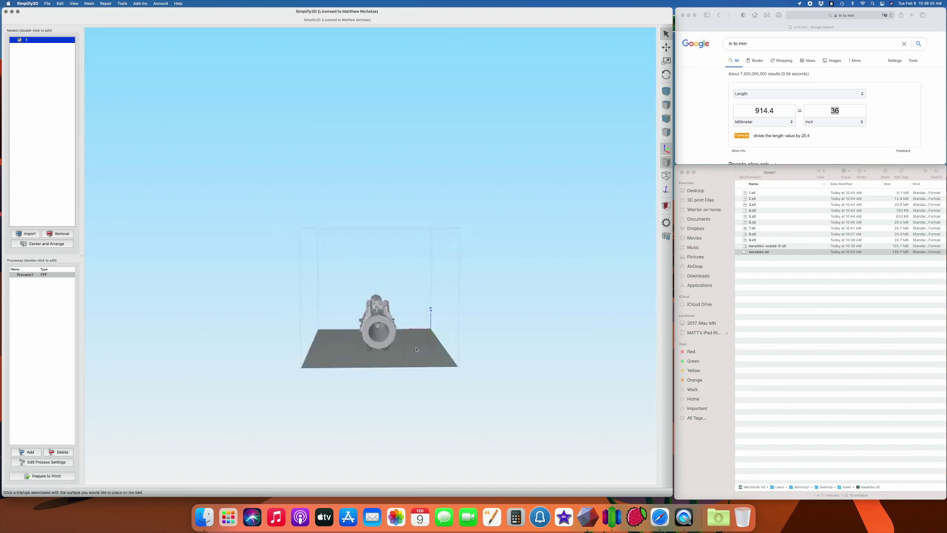
click(391, 326)
drag(390, 326, 343, 292)
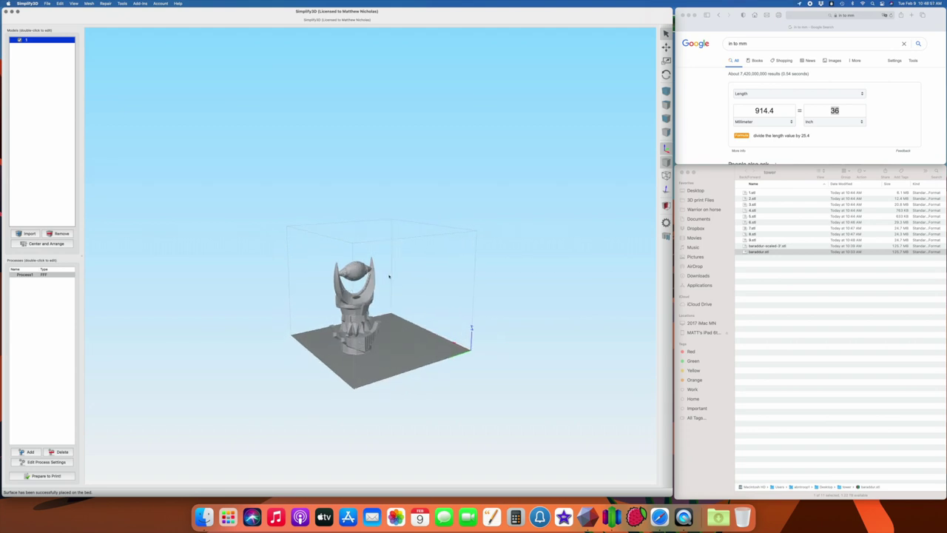
Examine the upright top section from all sides and above, checking the eye, horns and overhanging details.
scroll(389, 277, up, 5)
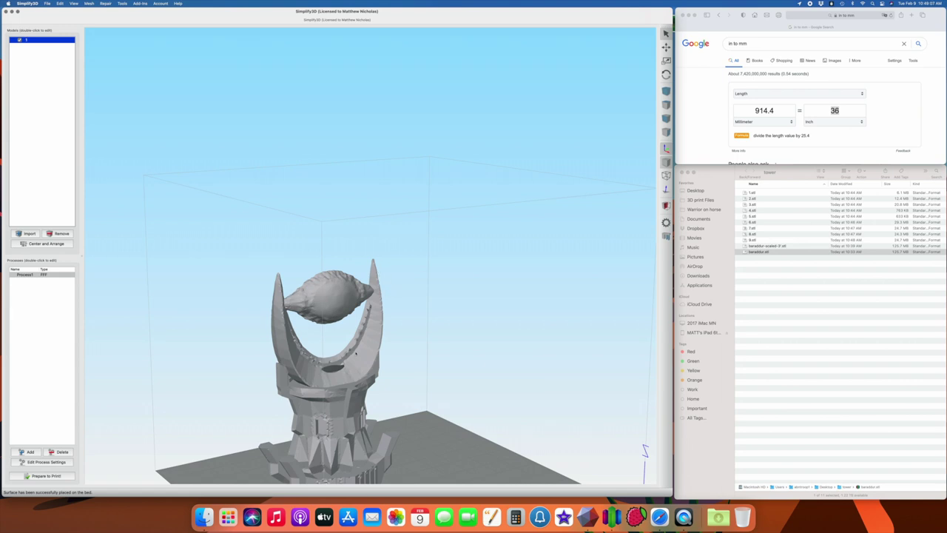
scroll(375, 355, down, 10)
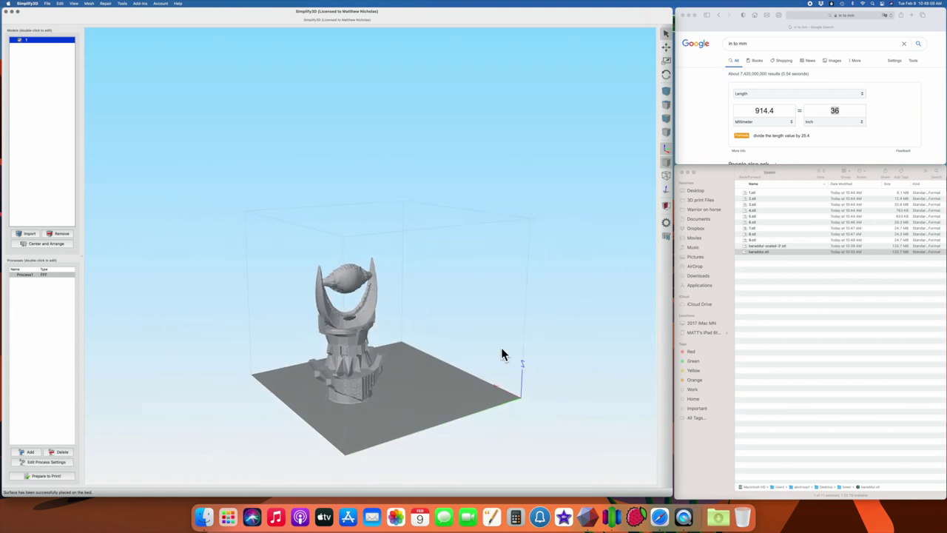
drag(548, 353, 456, 357)
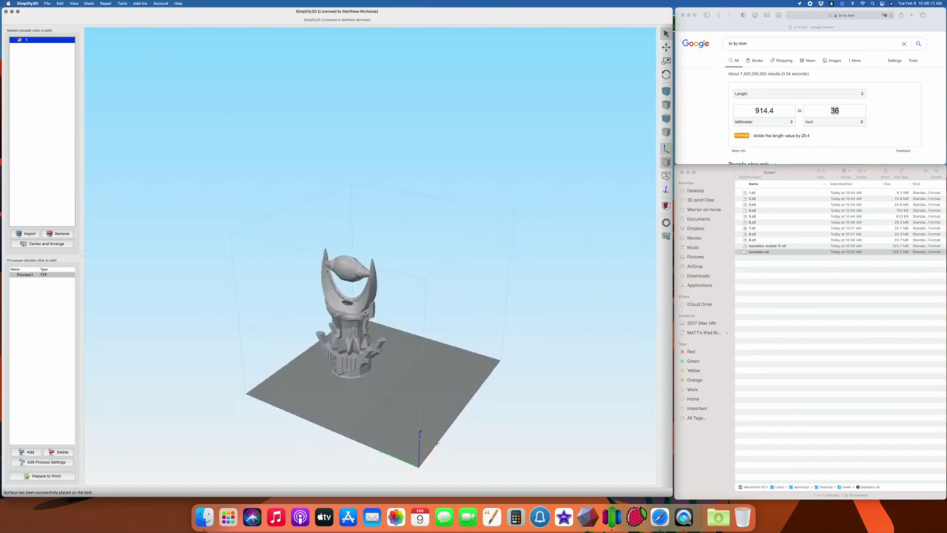
drag(470, 347, 459, 350)
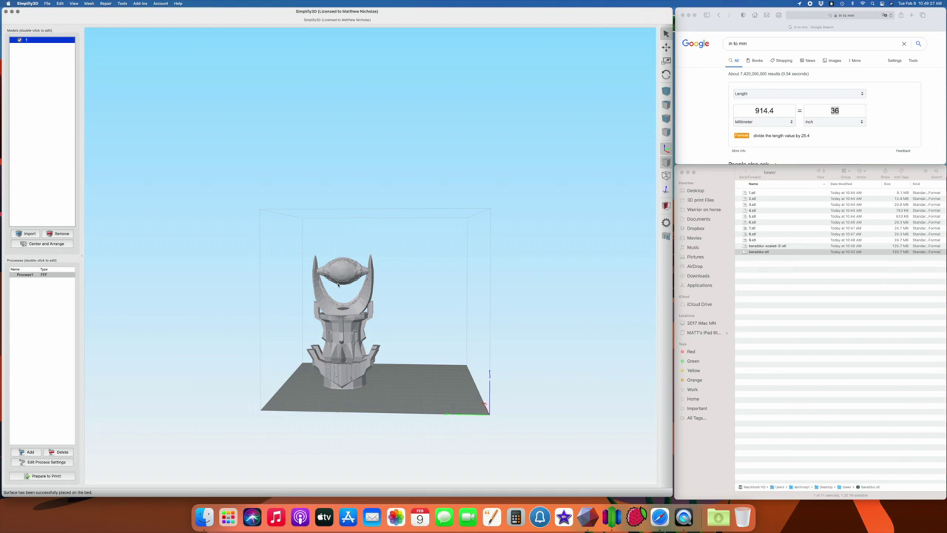
mouse_move(436, 257)
mouse_down()
mouse_move(422, 289)
mouse_move(444, 262)
mouse_up()
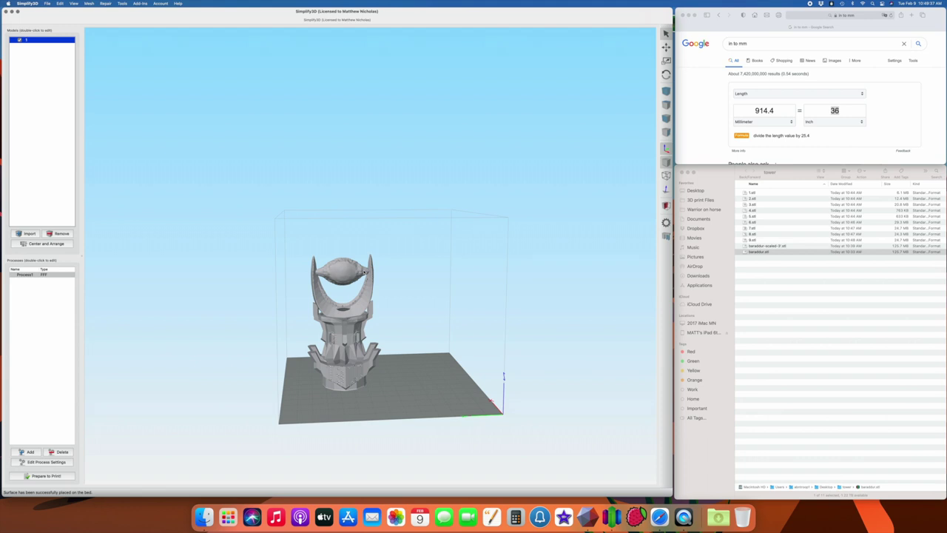
drag(419, 267, 386, 322)
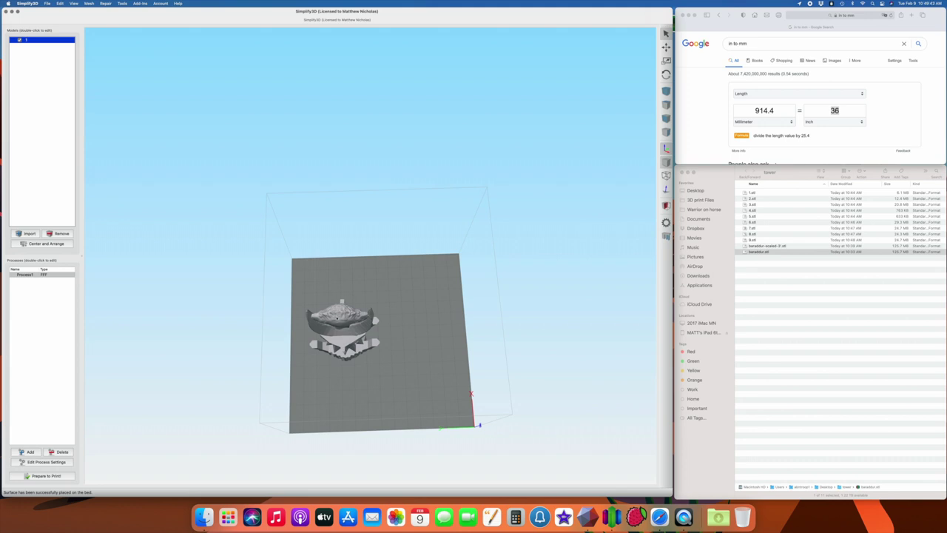
drag(440, 319, 298, 289)
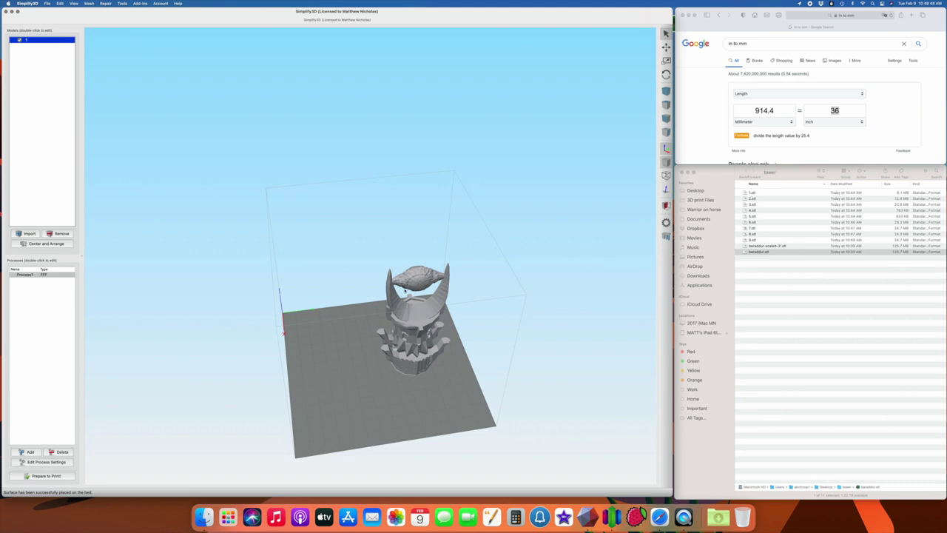
drag(477, 299, 460, 287)
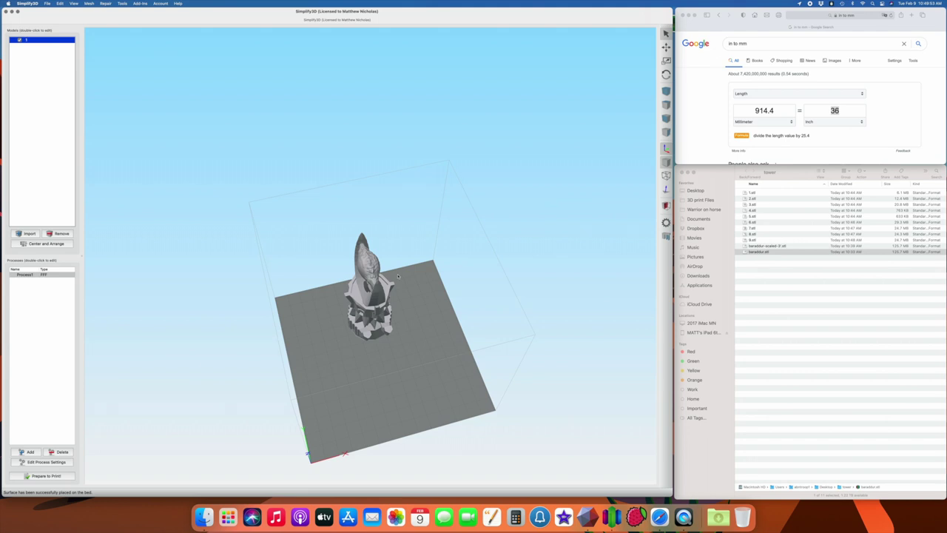
drag(412, 294, 460, 245)
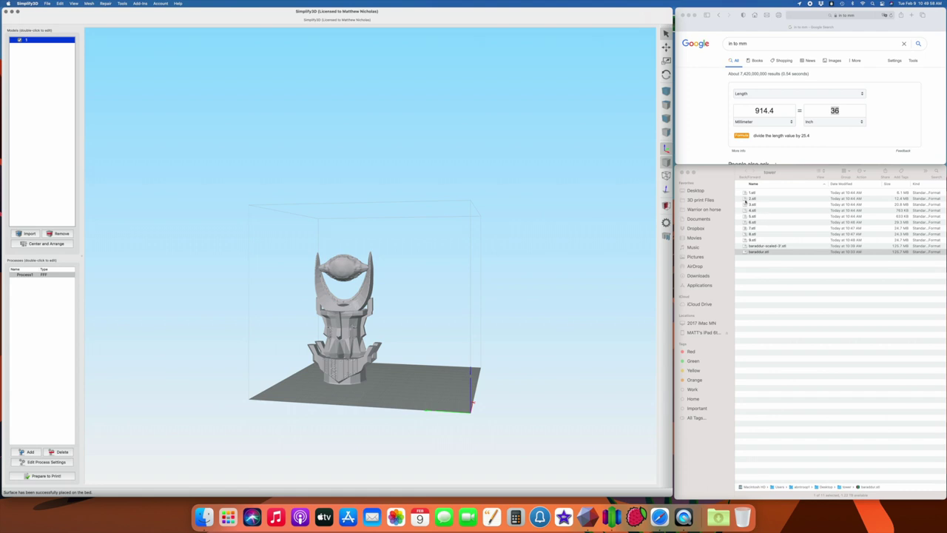
Import 2.stl, place its flat cut underside on the bed, and center and arrange both sections.
drag(745, 200, 207, 372)
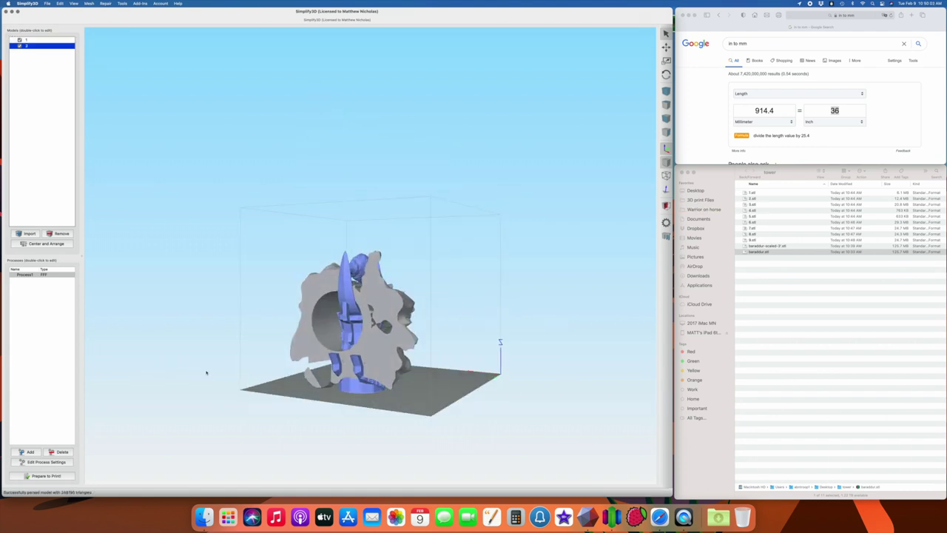
key(super+b)
click(401, 334)
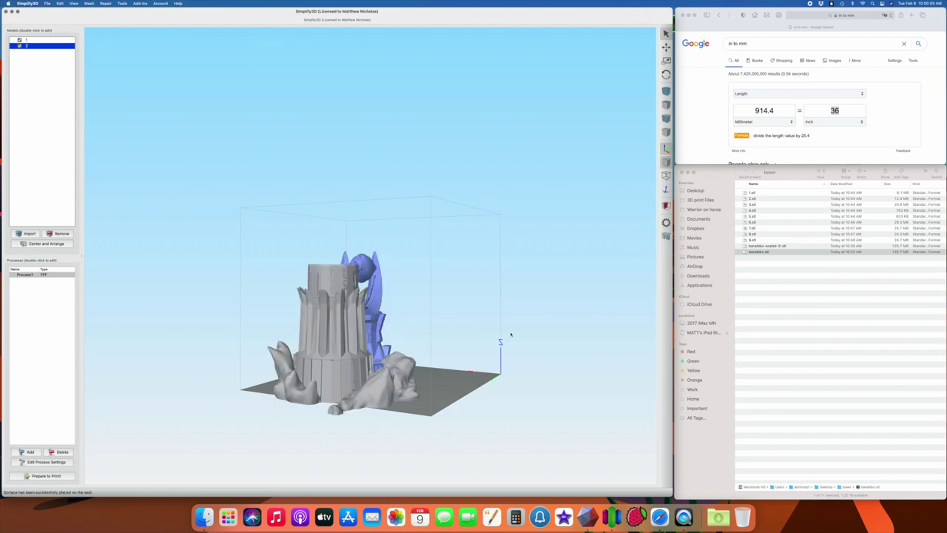
drag(511, 334, 459, 267)
click(46, 244)
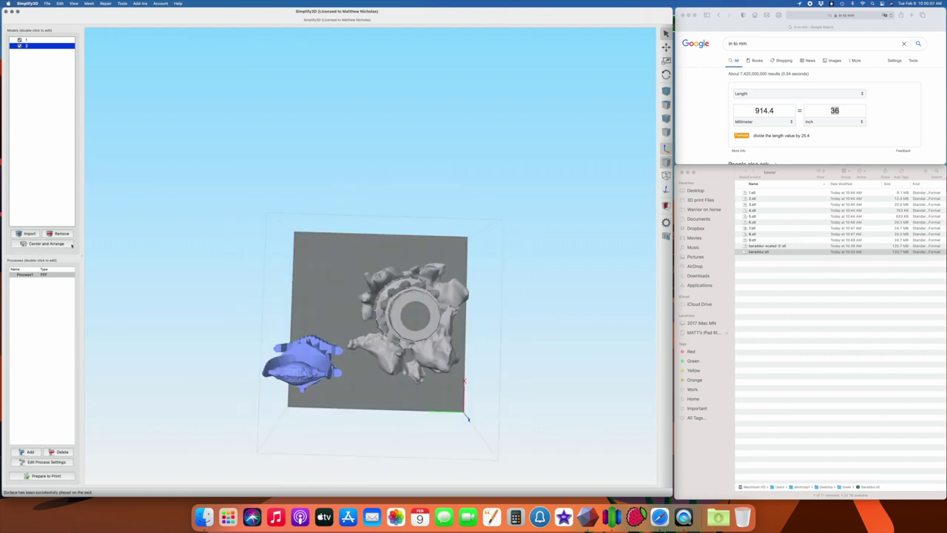
Set the Z rotation of model 1 to 90 degrees so it fits on the bed beside the larger section.
double_click(370, 348)
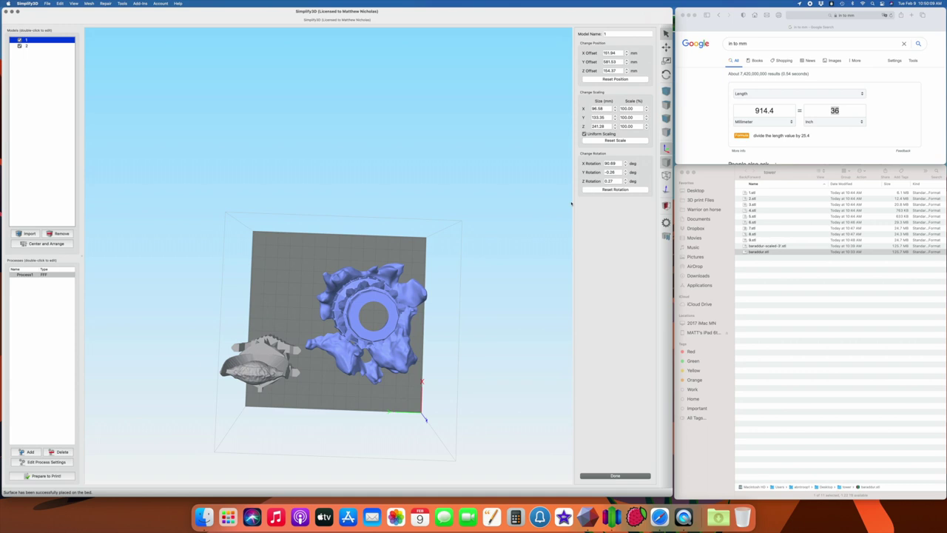
drag(619, 181, 580, 185)
text(90)
key(Return)
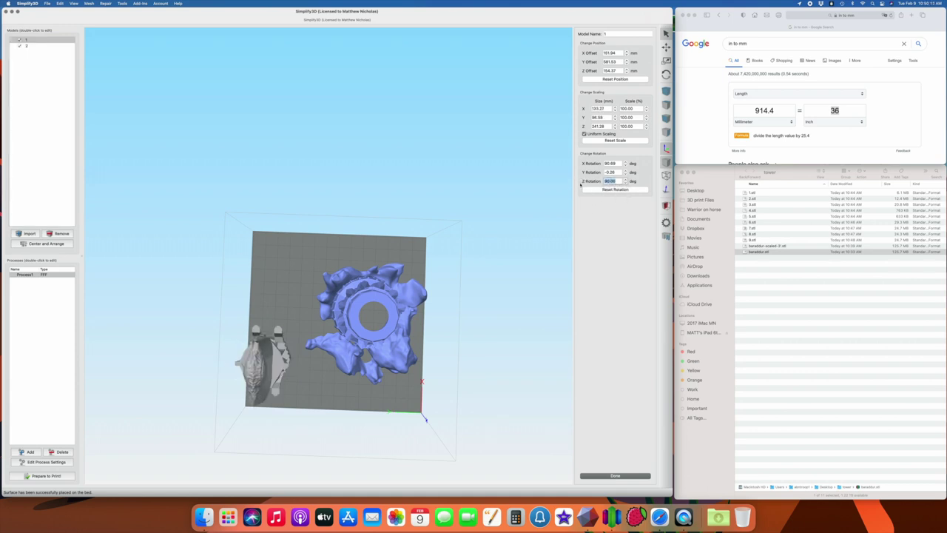
key(Return)
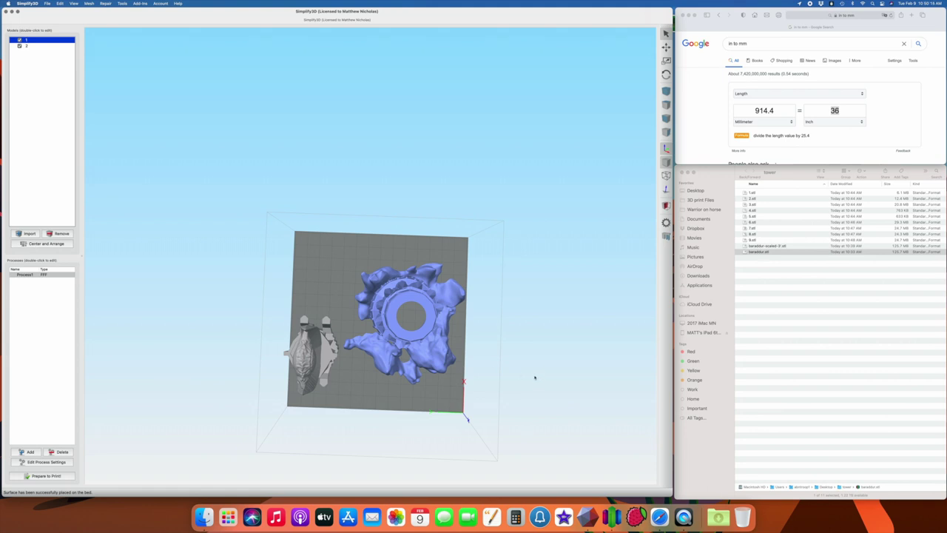
mouse_move(535, 377)
mouse_down()
mouse_move(531, 351)
mouse_move(510, 330)
mouse_move(451, 315)
mouse_move(503, 349)
mouse_move(508, 363)
mouse_move(529, 361)
mouse_up()
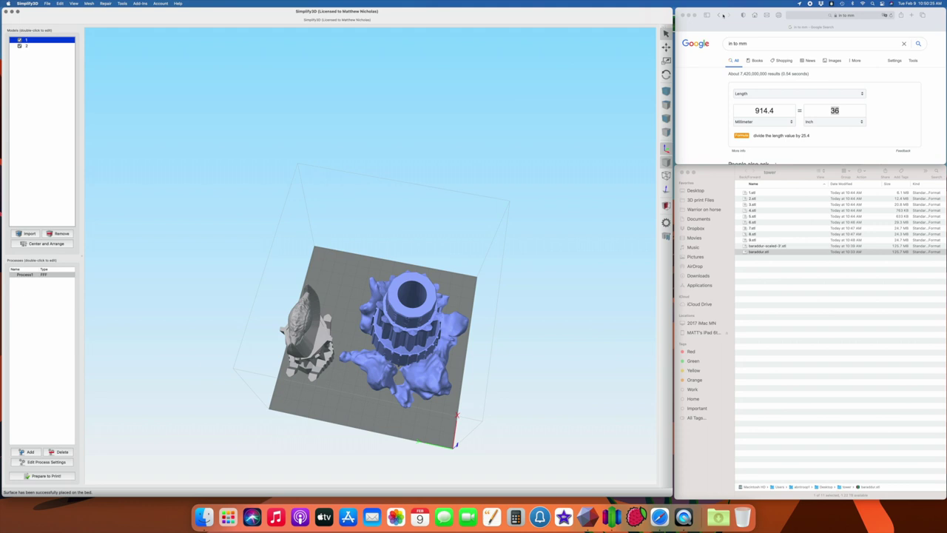